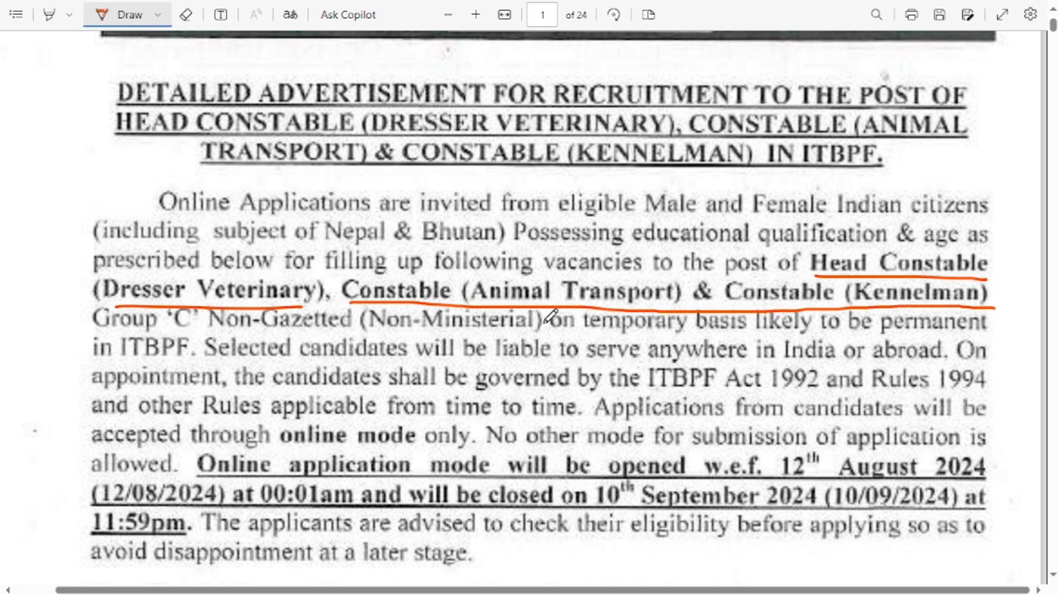
# Step: Underline the opening date 12th August 2024 and closing date 10th September 2024 in red
pyautogui.scroll(-4, 551, 317)
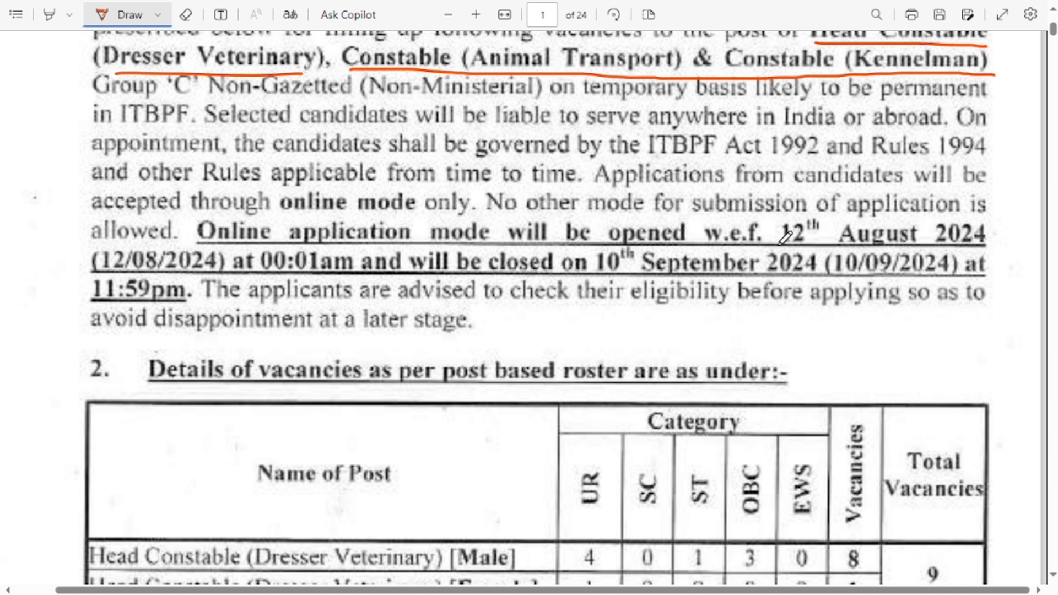
pyautogui.moveTo(781, 246); pyautogui.dragTo(1007, 250)
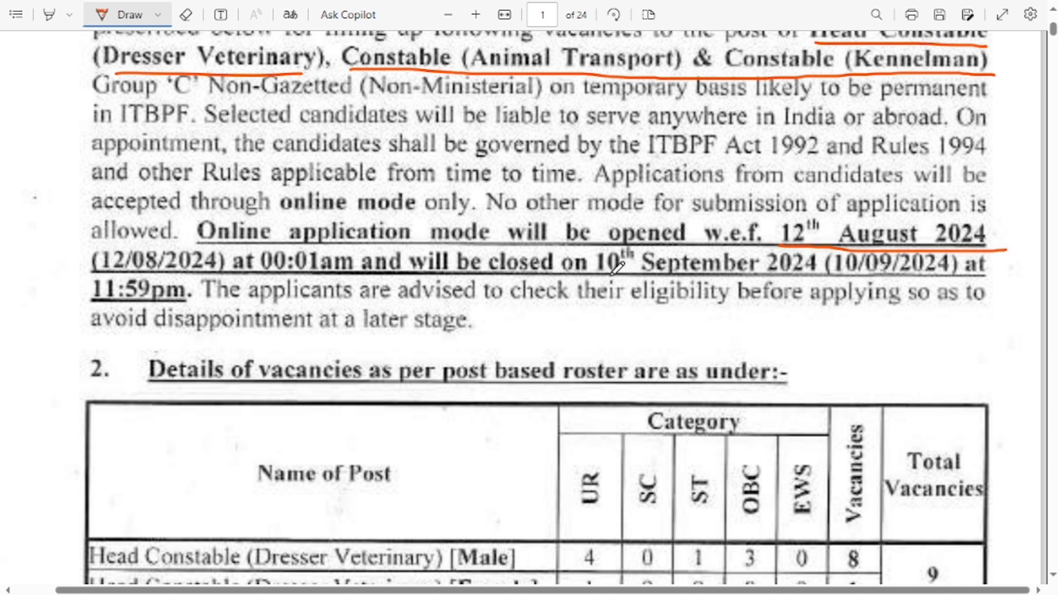
pyautogui.moveTo(598, 273); pyautogui.dragTo(843, 269)
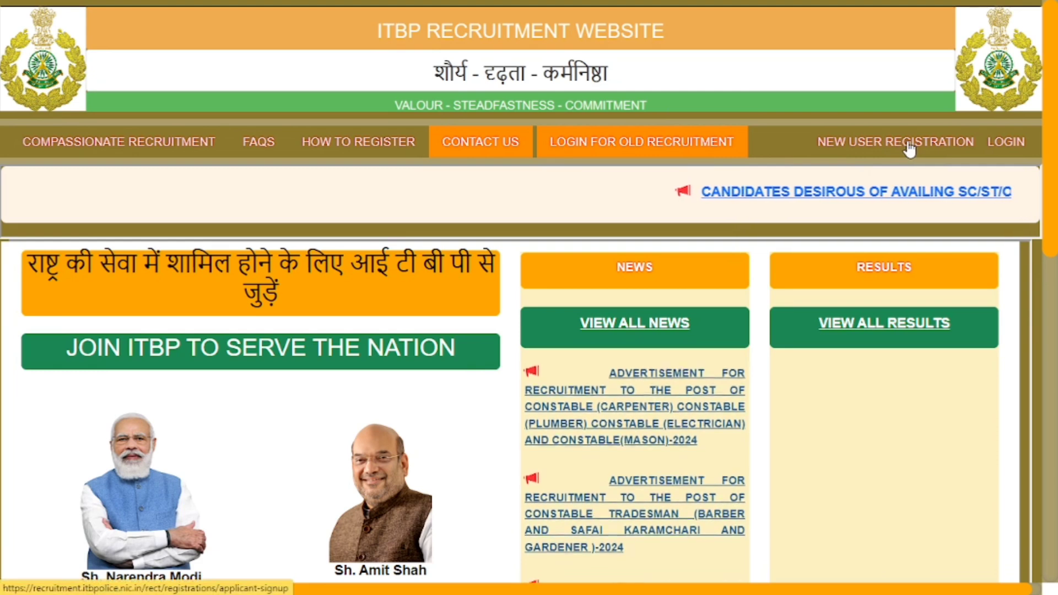
# Step: Go to the applicant login page and strike through the User Email and Password fields in red
pyautogui.click(1002, 149)
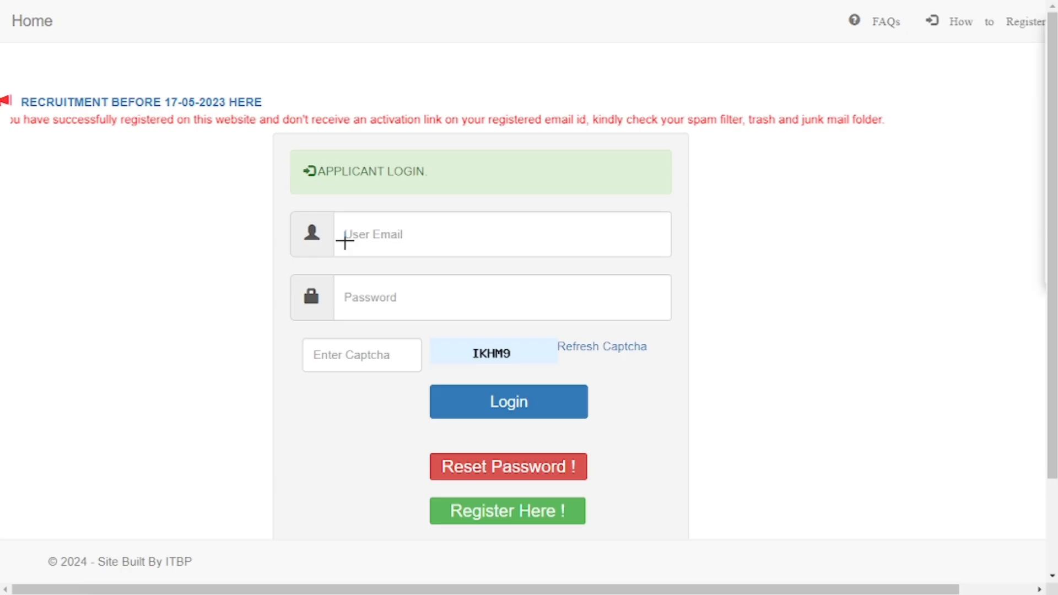
pyautogui.moveTo(345, 239); pyautogui.dragTo(494, 239)
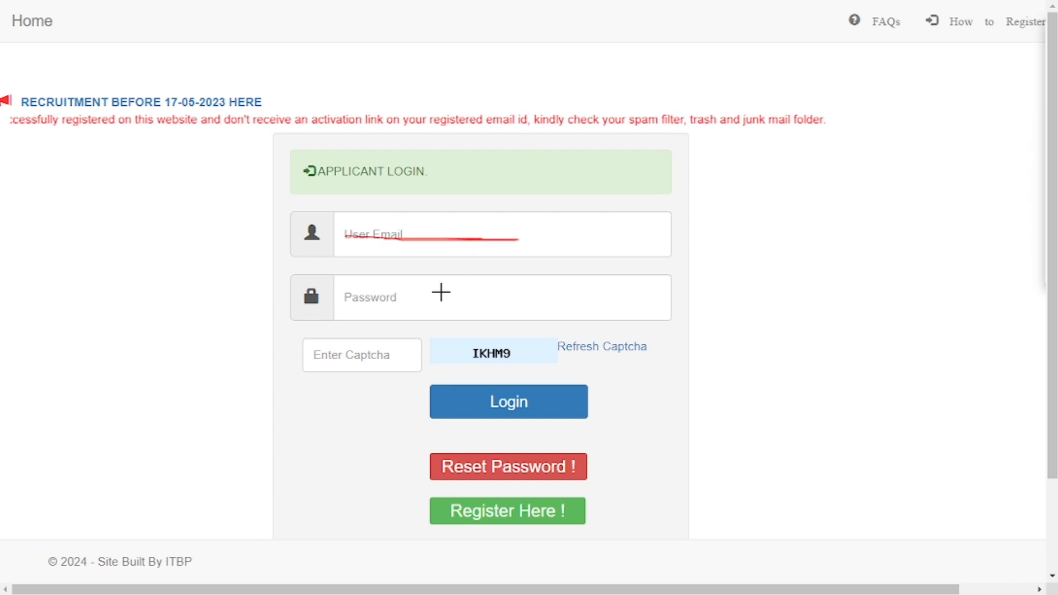
pyautogui.moveTo(352, 293)
pyautogui.mouseDown()
pyautogui.moveTo(470, 295)
pyautogui.moveTo(346, 295)
pyautogui.mouseUp()
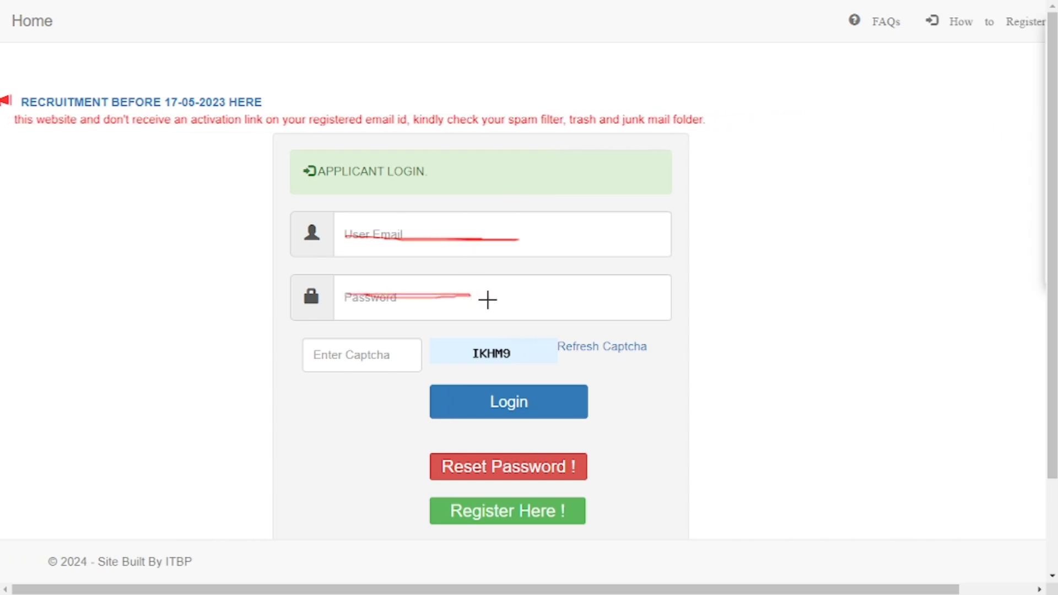
# Step: Circle the password reset option, the captcha field and Register Here in red
pyautogui.moveTo(603, 448)
pyautogui.mouseDown()
pyautogui.moveTo(409, 444)
pyautogui.moveTo(429, 462)
pyautogui.mouseUp()
pyautogui.moveTo(569, 467)
pyautogui.mouseDown()
pyautogui.moveTo(550, 444)
pyautogui.moveTo(507, 449)
pyautogui.mouseUp()
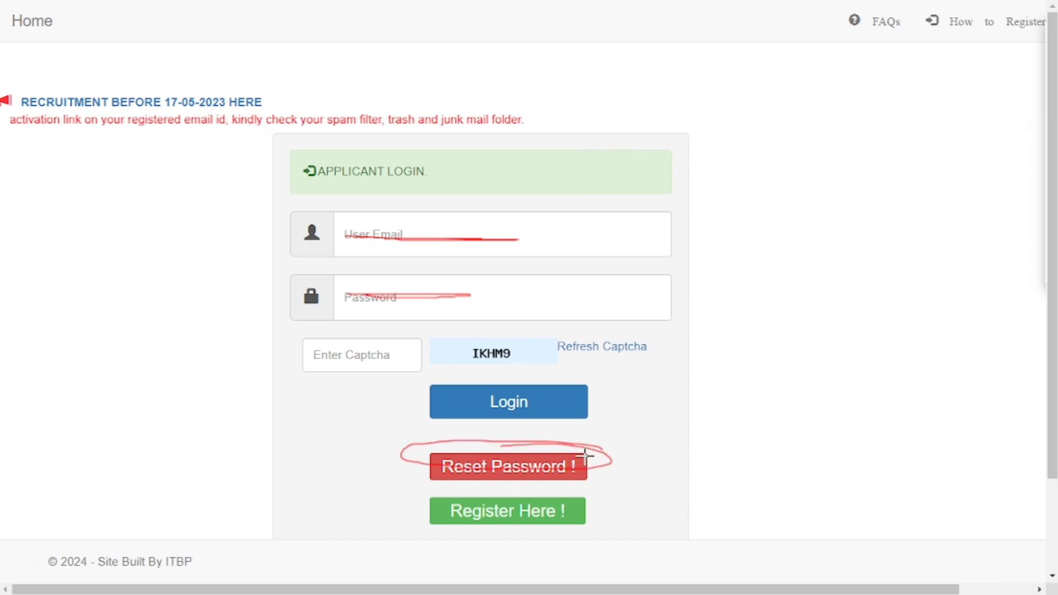
pyautogui.moveTo(378, 344)
pyautogui.mouseDown()
pyautogui.moveTo(290, 369)
pyautogui.moveTo(350, 342)
pyautogui.mouseUp()
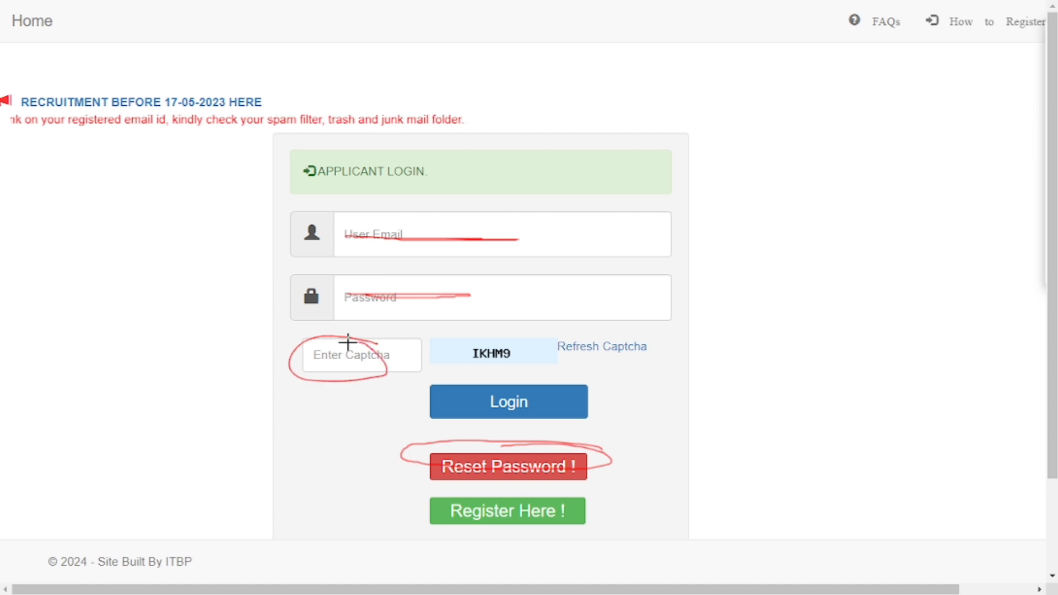
pyautogui.moveTo(563, 391)
pyautogui.mouseDown()
pyautogui.moveTo(504, 386)
pyautogui.moveTo(533, 378)
pyautogui.moveTo(518, 378)
pyautogui.mouseUp()
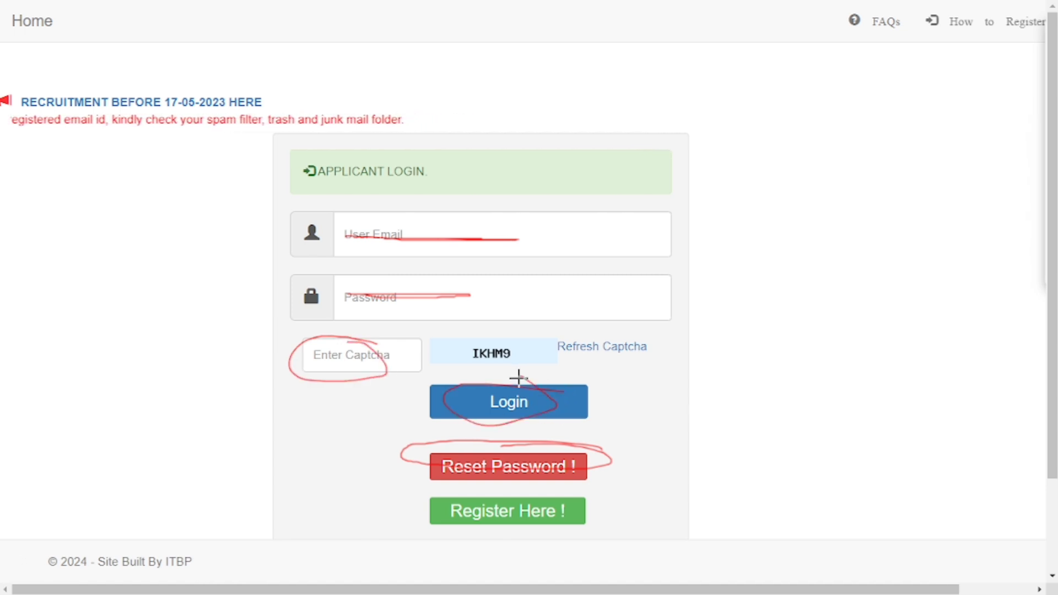
pyautogui.scroll(-2, 587, 392)
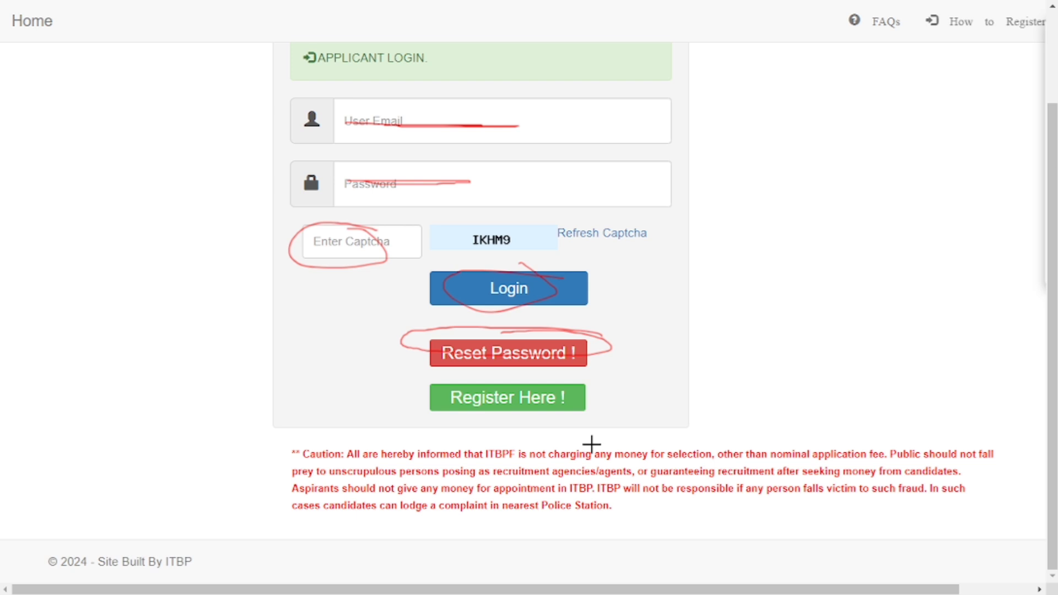
pyautogui.moveTo(567, 385)
pyautogui.mouseDown()
pyautogui.moveTo(421, 380)
pyautogui.moveTo(457, 411)
pyautogui.moveTo(557, 373)
pyautogui.moveTo(562, 399)
pyautogui.mouseUp()
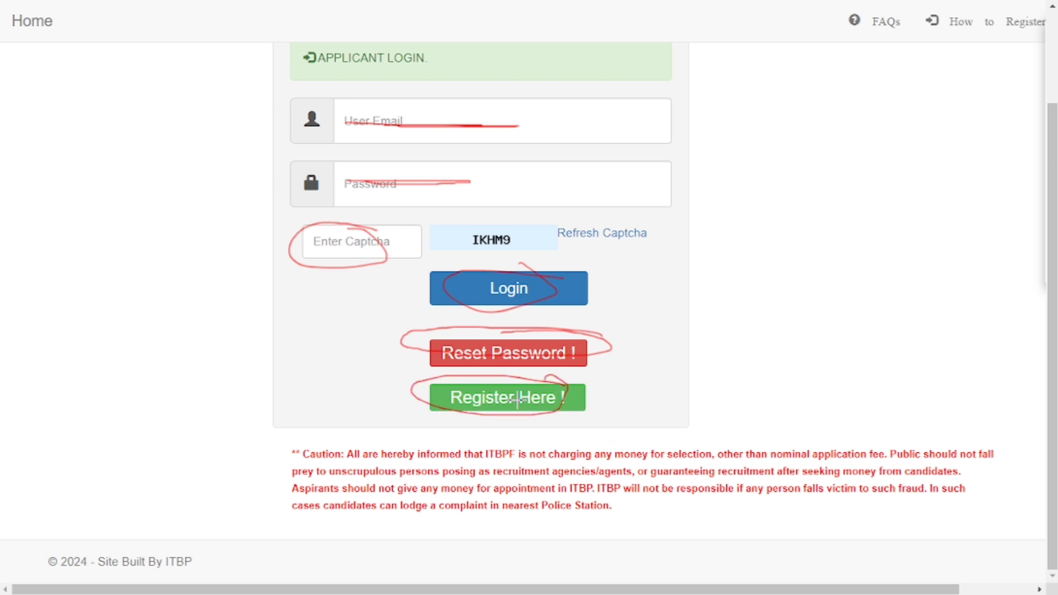
# Step: Open the registration form and enter the applicant's first and last names
pyautogui.click(567, 398)
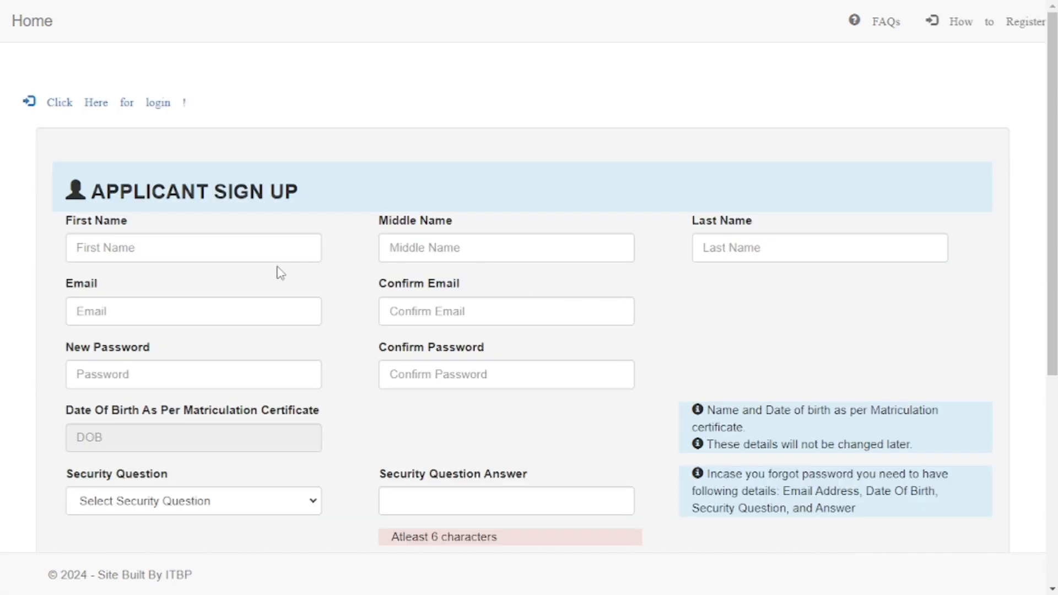
pyautogui.moveTo(65, 220); pyautogui.dragTo(131, 225)
pyautogui.click(168, 255)
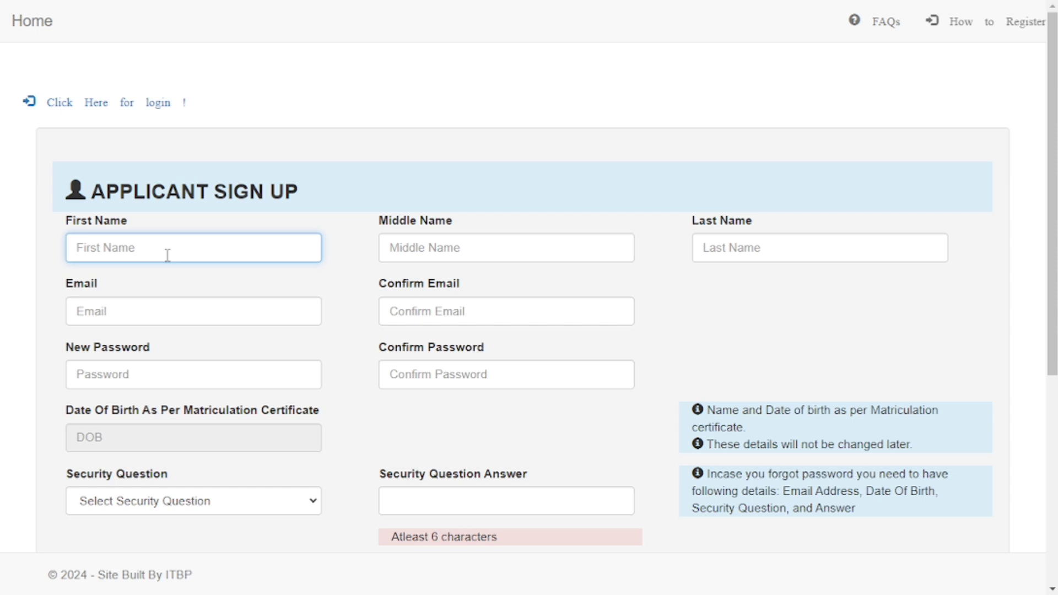
pyautogui.press('Tab')
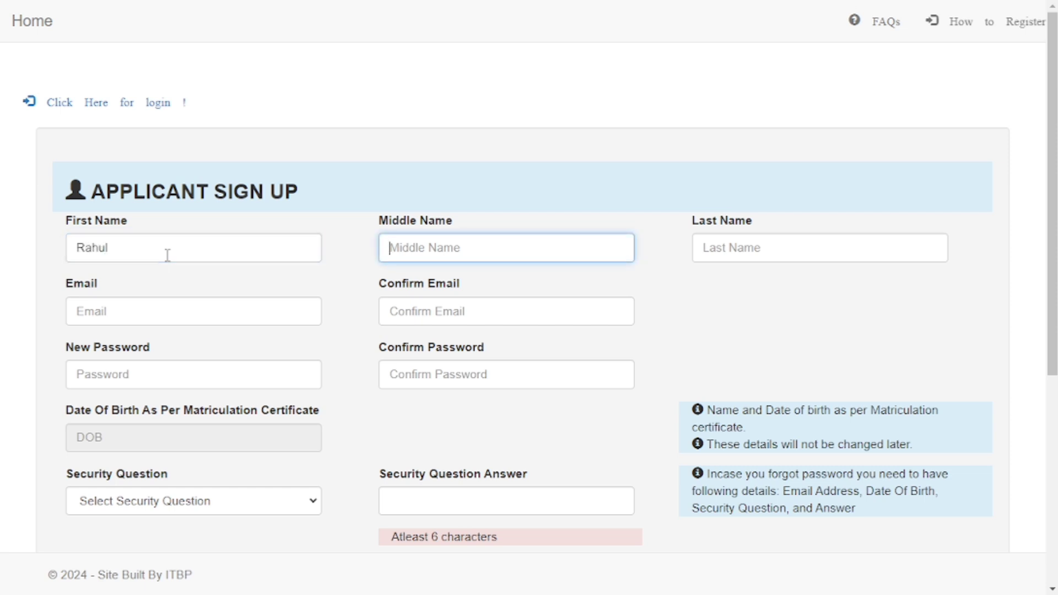
pyautogui.press('Tab')
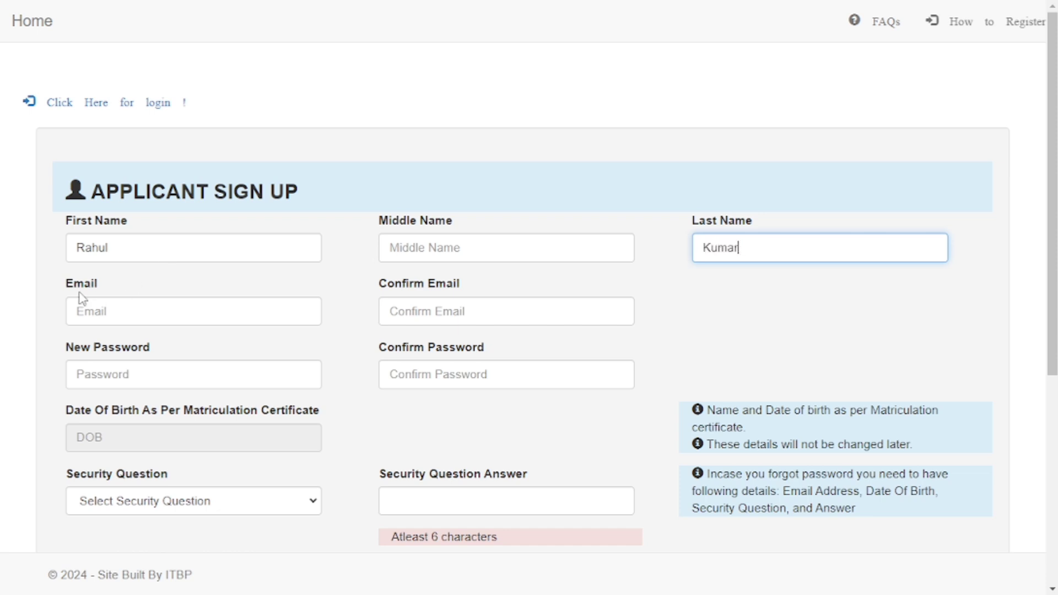
# Step: Highlight the Email and Confirm Email labels and the password length and character rules
pyautogui.moveTo(66, 282); pyautogui.dragTo(99, 306)
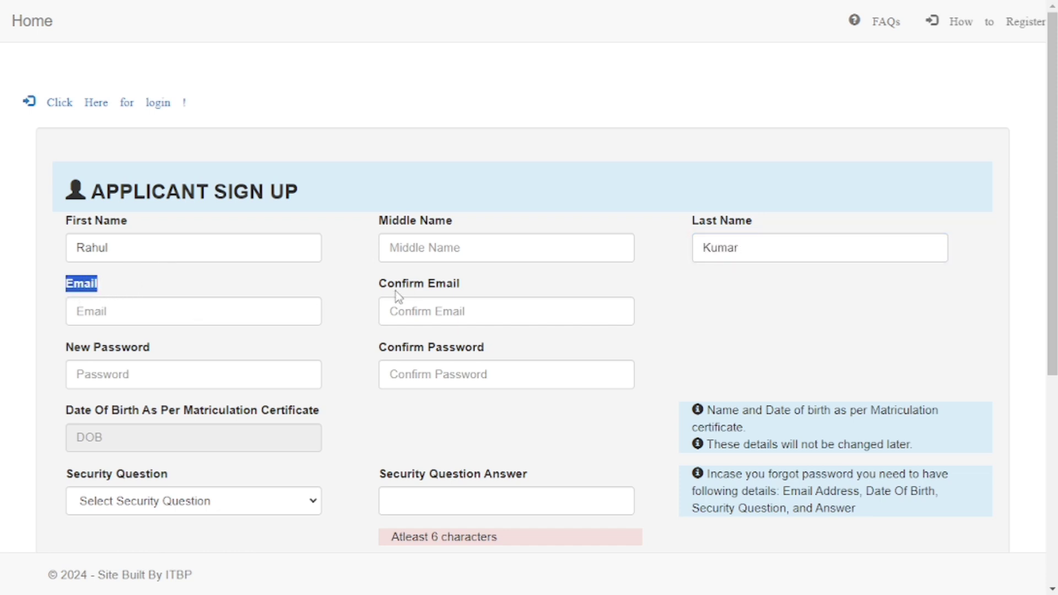
pyautogui.moveTo(379, 283); pyautogui.dragTo(469, 292)
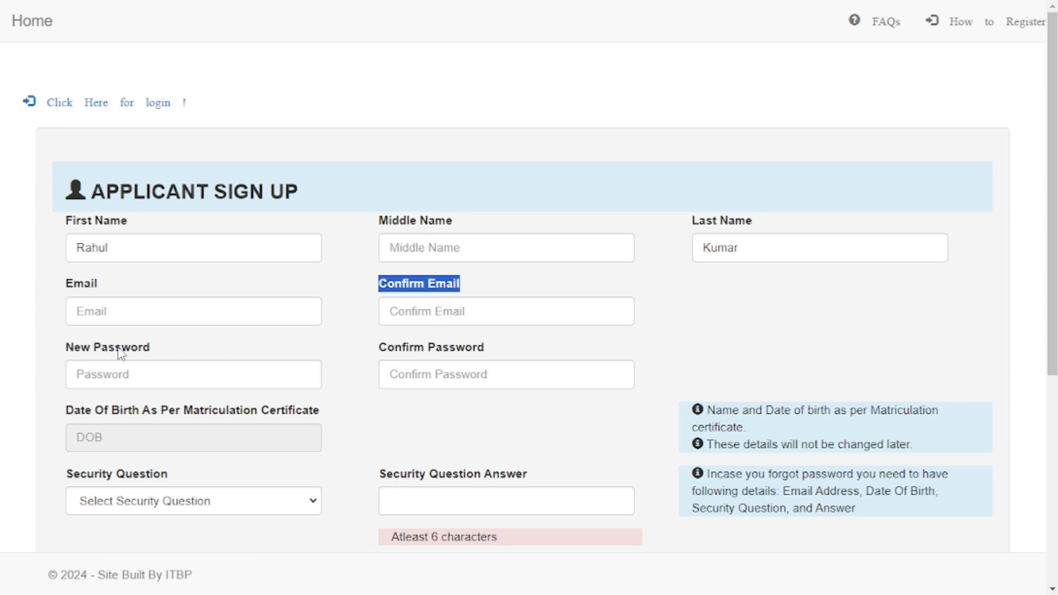
pyautogui.moveTo(66, 347); pyautogui.dragTo(158, 348)
pyautogui.scroll(-1, 198, 365)
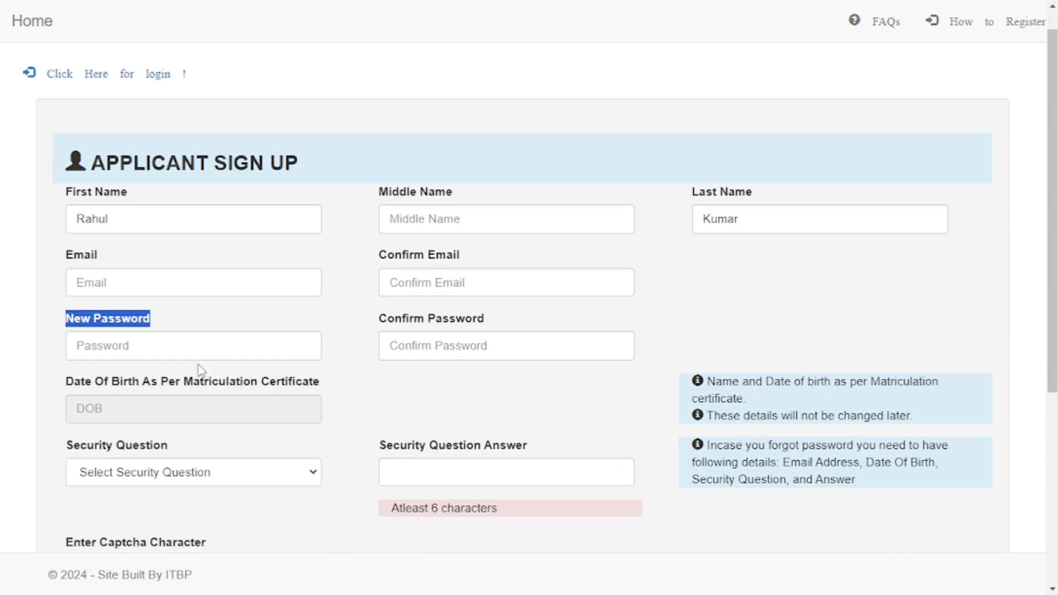
pyautogui.scroll(-4, 198, 365)
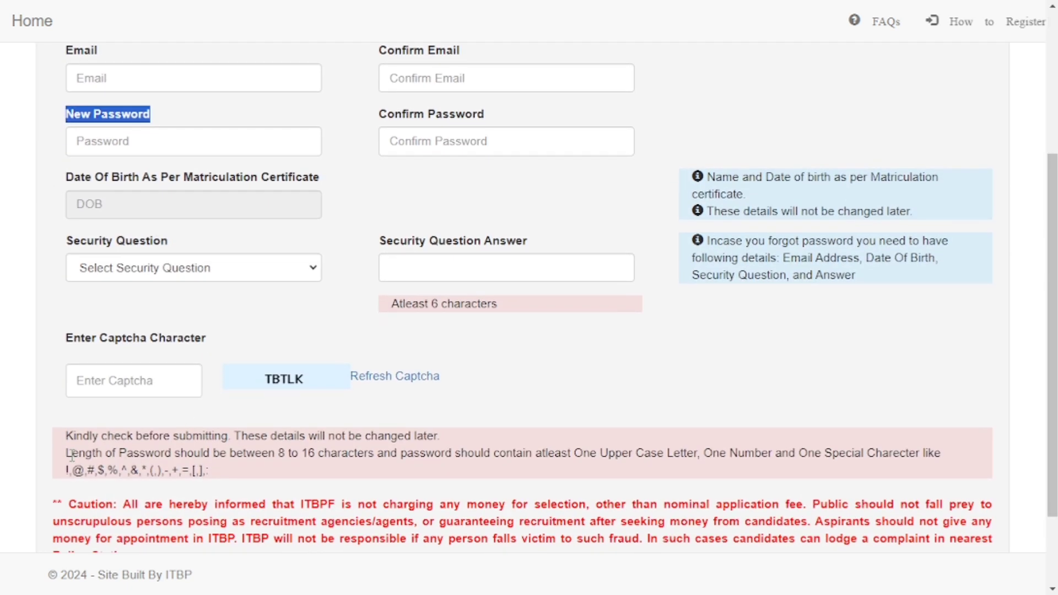
pyautogui.moveTo(71, 455); pyautogui.dragTo(961, 466)
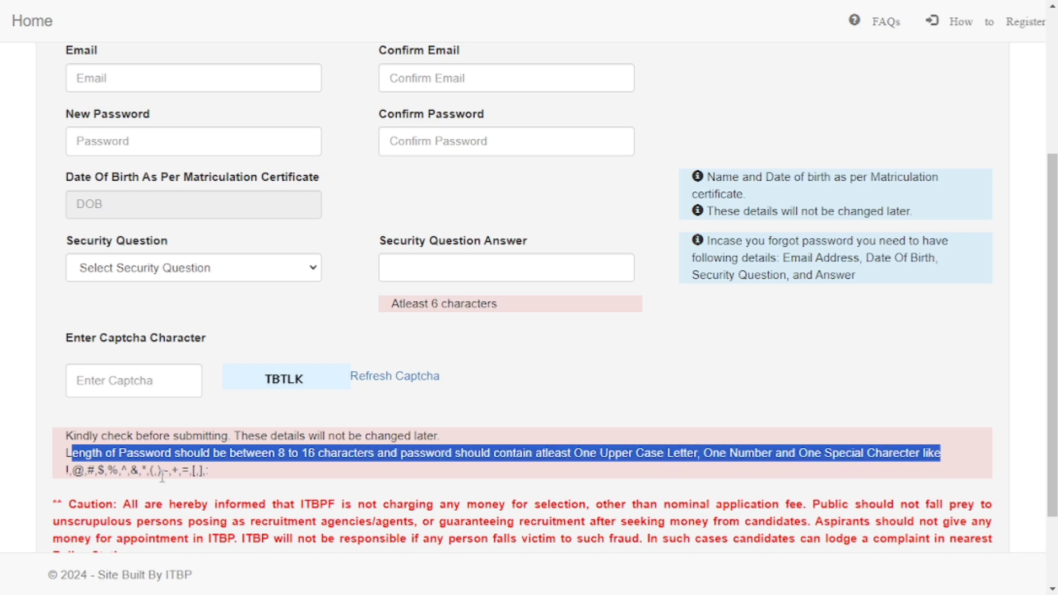
pyautogui.scroll(3, 306, 432)
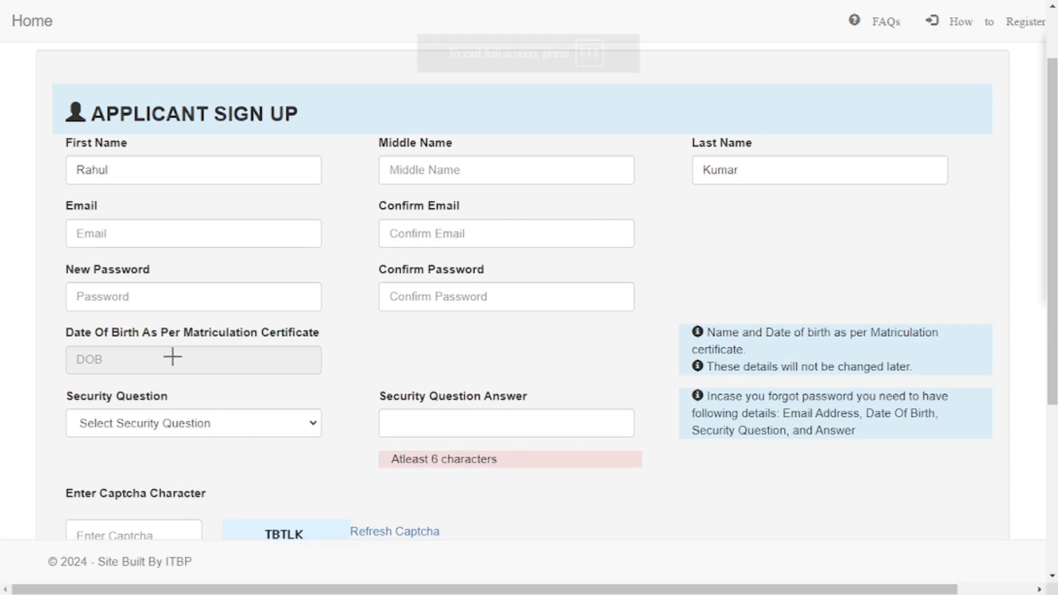
# Step: Hand-write and underline a sample password, circle Confirm Password, and underline Date Of Birth
pyautogui.moveTo(89, 286)
pyautogui.mouseDown()
pyautogui.moveTo(92, 317)
pyautogui.moveTo(95, 289)
pyautogui.moveTo(113, 312)
pyautogui.moveTo(145, 318)
pyautogui.moveTo(158, 300)
pyautogui.moveTo(198, 312)
pyautogui.moveTo(201, 330)
pyautogui.moveTo(210, 298)
pyautogui.moveTo(248, 300)
pyautogui.moveTo(254, 282)
pyautogui.moveTo(259, 311)
pyautogui.moveTo(280, 288)
pyautogui.moveTo(287, 308)
pyautogui.mouseUp()
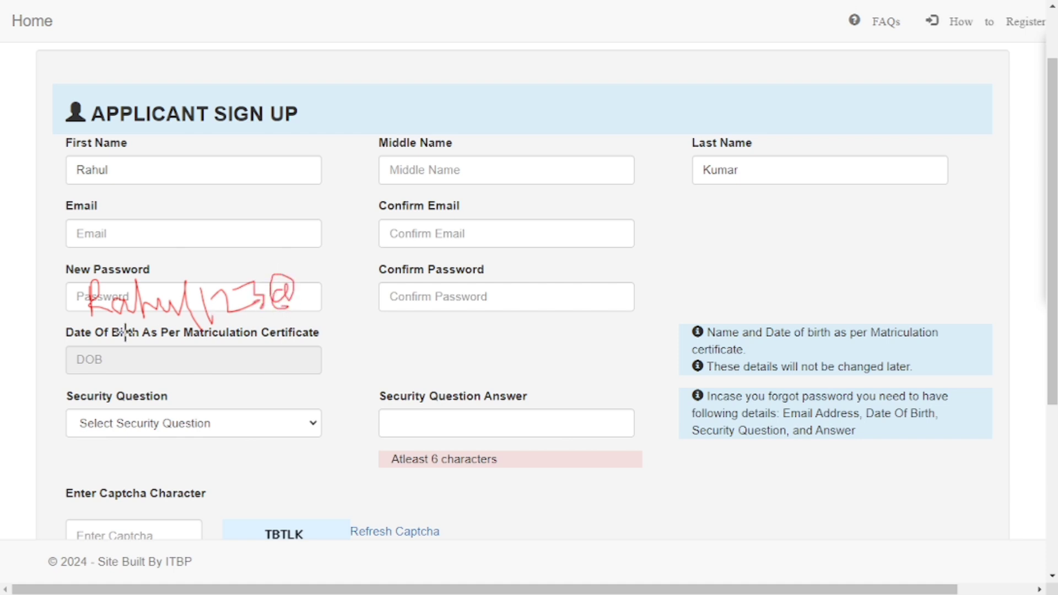
pyautogui.moveTo(87, 320); pyautogui.dragTo(384, 318)
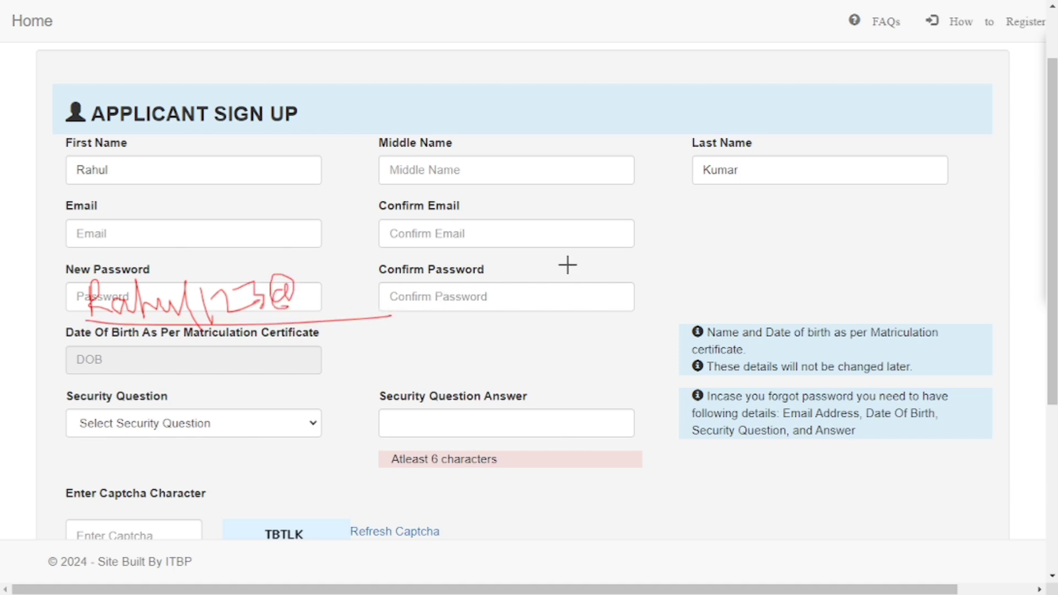
pyautogui.moveTo(567, 265)
pyautogui.mouseDown()
pyautogui.moveTo(415, 262)
pyautogui.moveTo(513, 314)
pyautogui.moveTo(551, 260)
pyautogui.mouseUp()
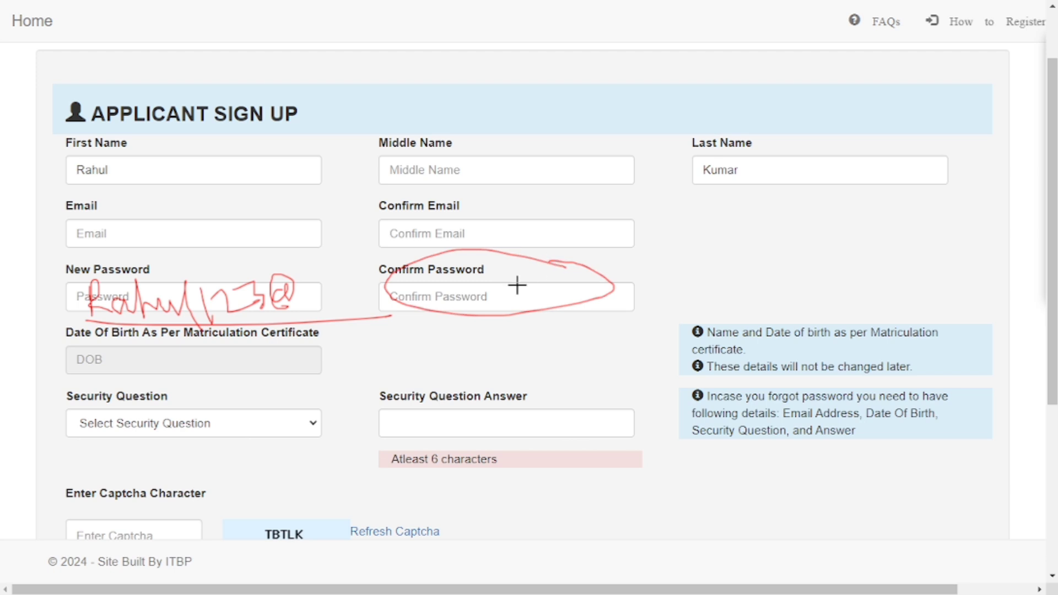
pyautogui.moveTo(73, 338); pyautogui.dragTo(300, 335)
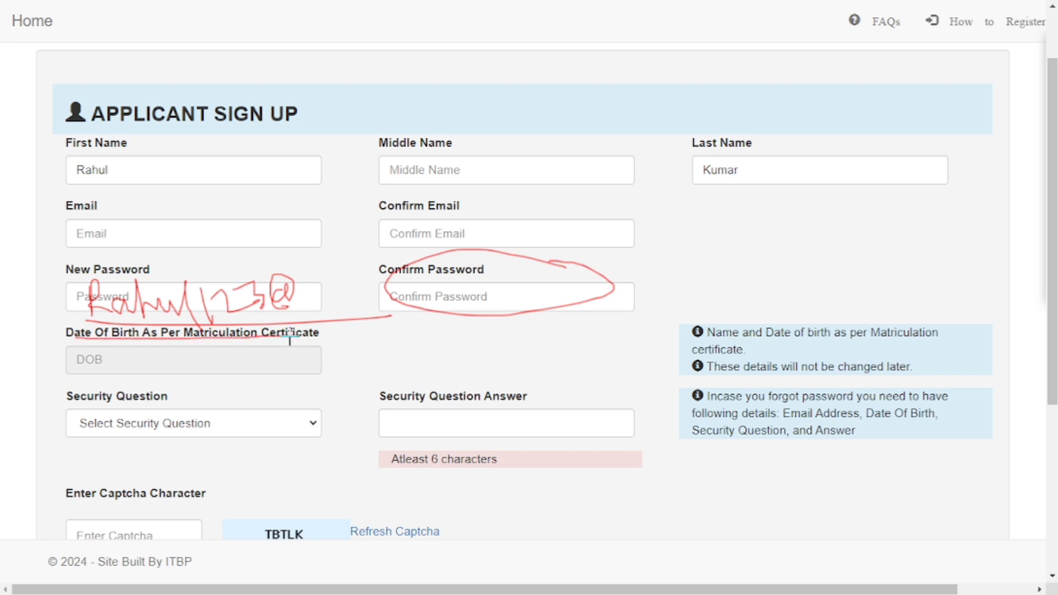
pyautogui.click(206, 358)
pyautogui.click(167, 365)
pyautogui.click(199, 181)
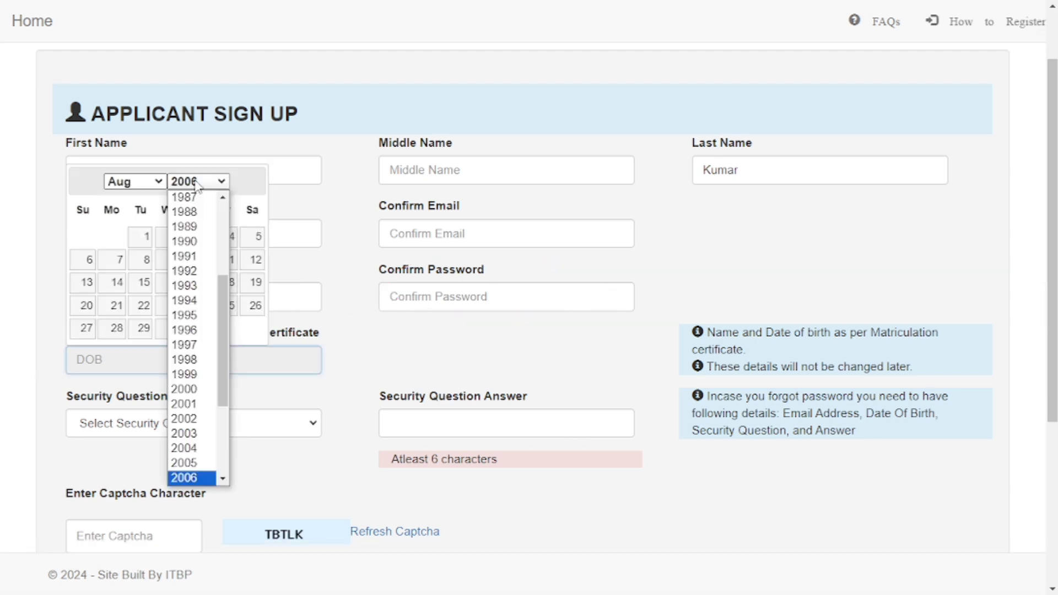
pyautogui.click(197, 392)
pyautogui.click(135, 181)
pyautogui.click(155, 257)
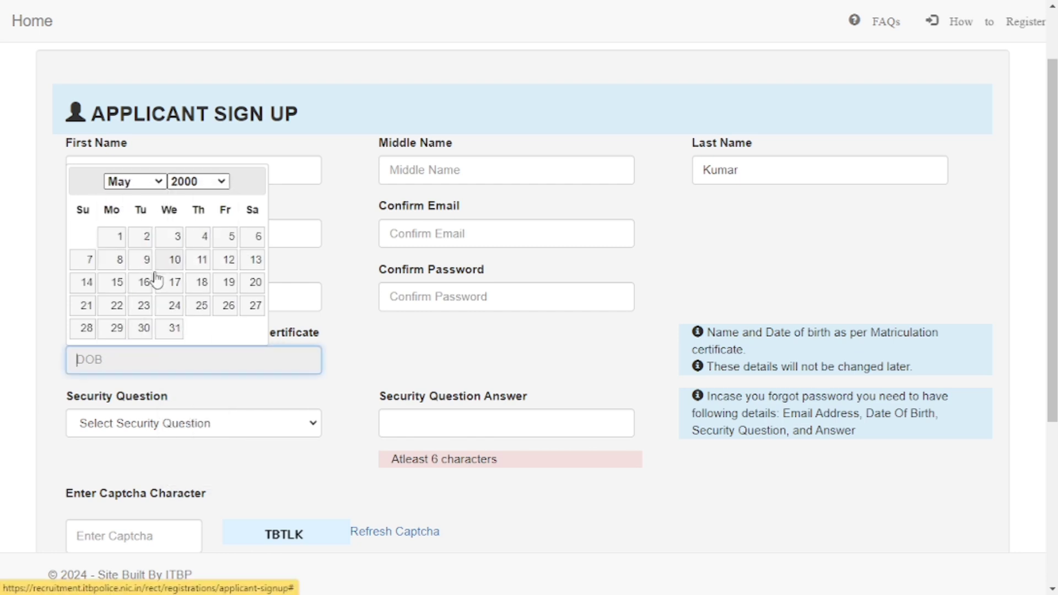
pyautogui.click(160, 281)
pyautogui.moveTo(80, 361); pyautogui.dragTo(133, 361)
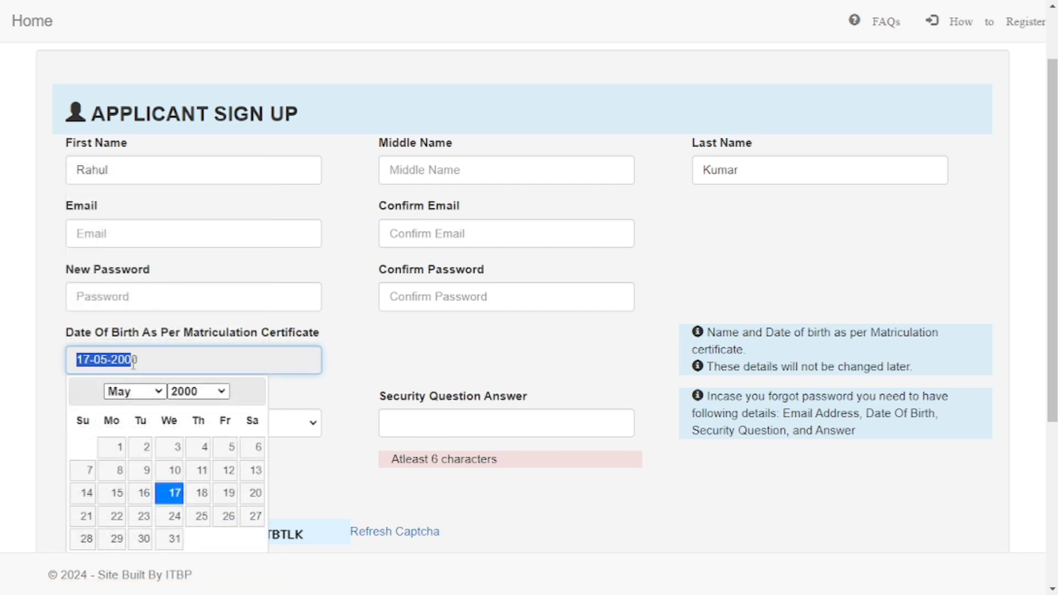
pyautogui.click(481, 342)
# Step: Choose 'Which is your favourite movie' as security question, highlight the answer hints, then go to captcha
pyautogui.scroll(-1, 480, 343)
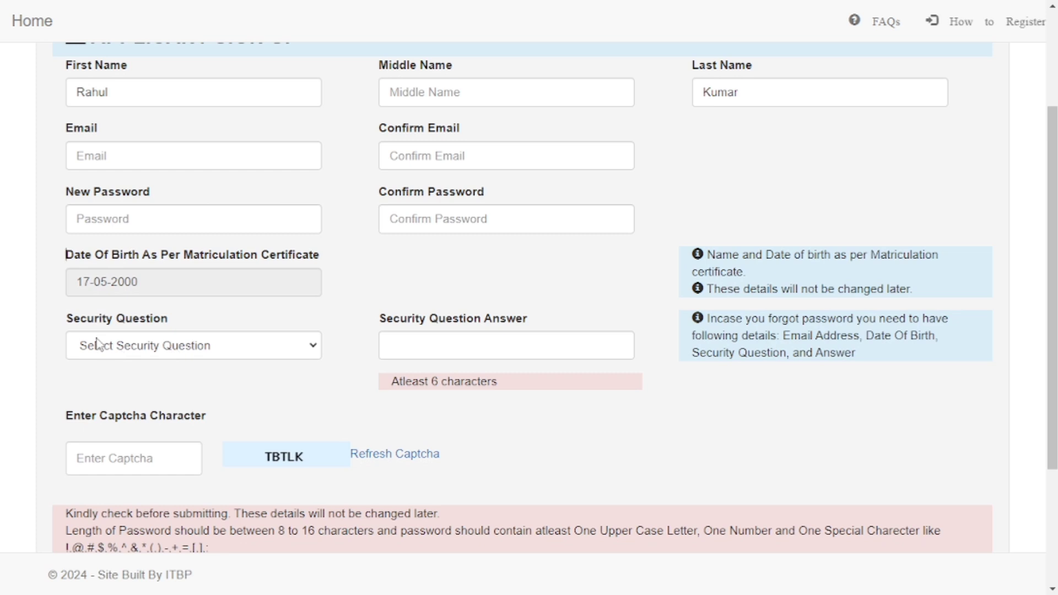
pyautogui.click(161, 347)
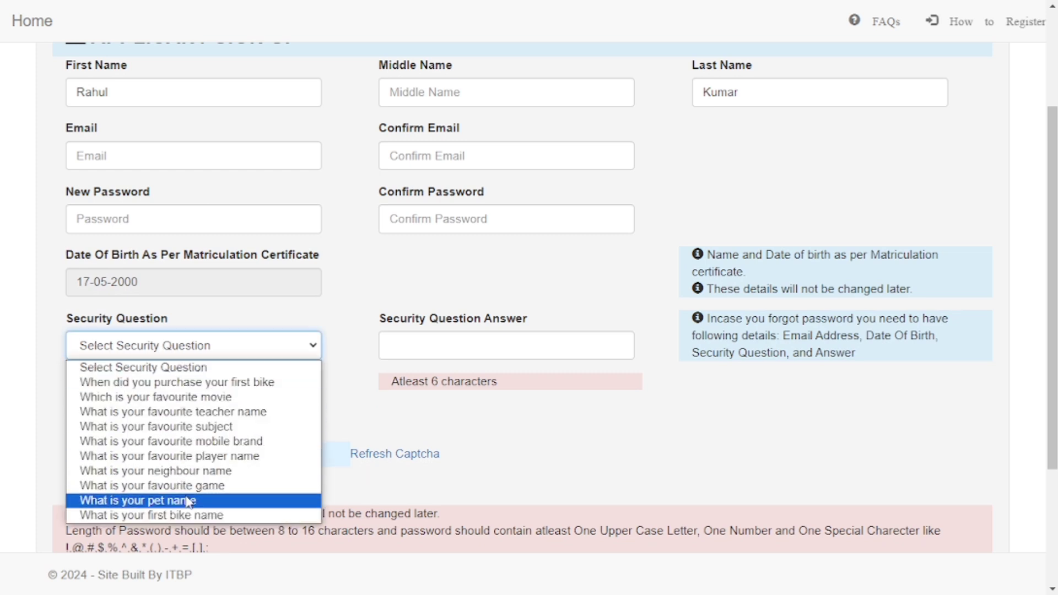
pyautogui.click(231, 397)
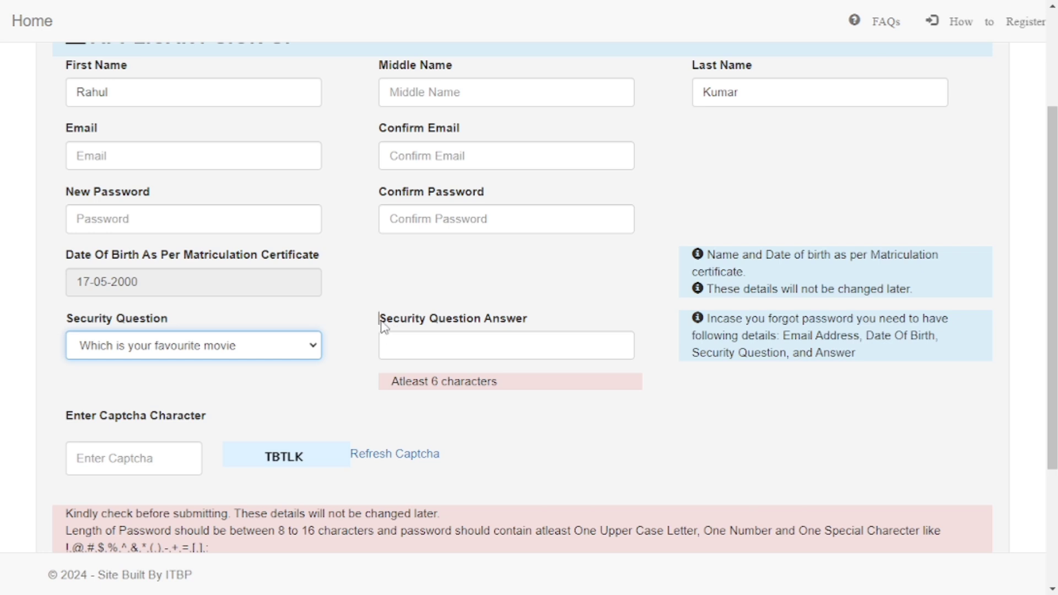
pyautogui.moveTo(379, 320); pyautogui.dragTo(516, 330)
pyautogui.click(391, 344)
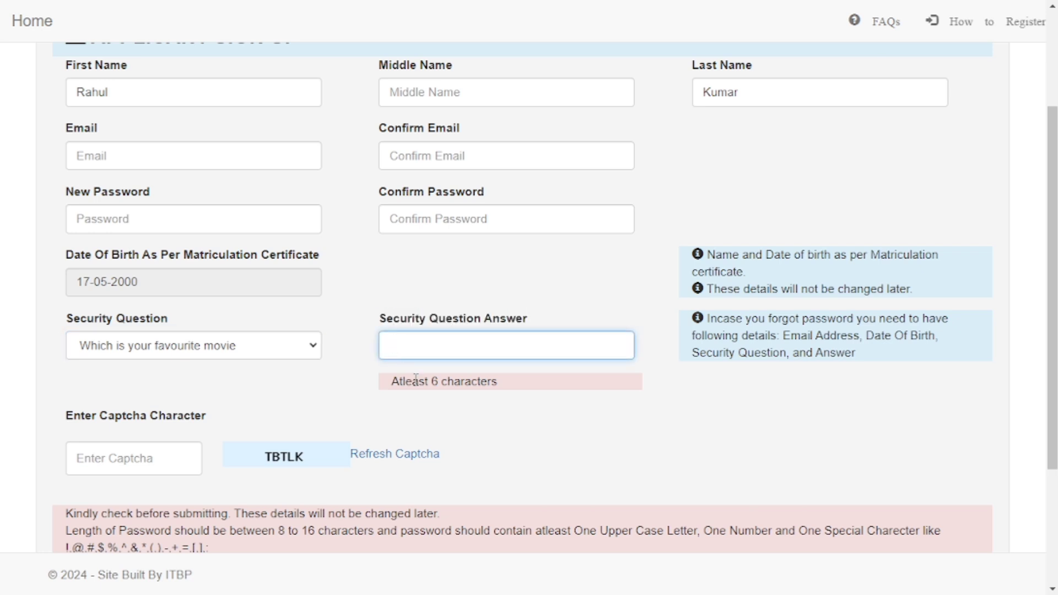
pyautogui.moveTo(393, 382); pyautogui.dragTo(495, 384)
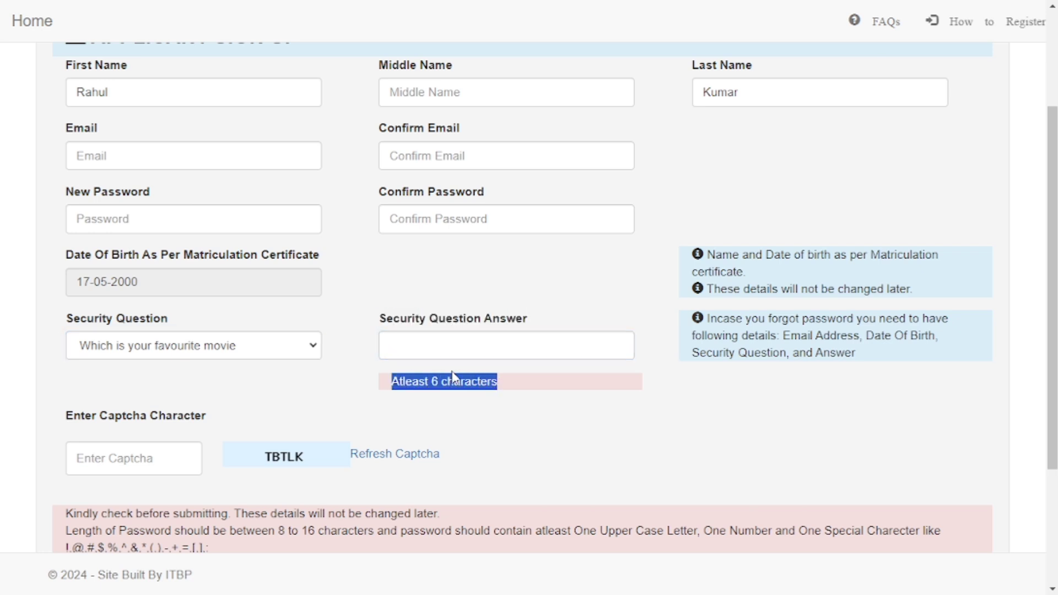
pyautogui.scroll(-3, 427, 368)
pyautogui.click(147, 274)
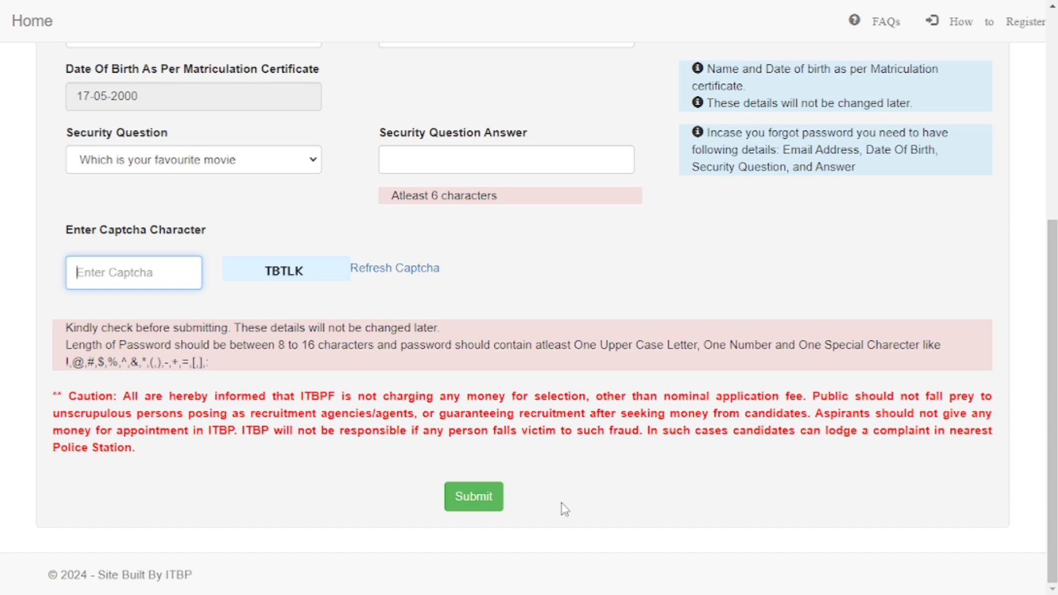
# Step: On the Applicant Login page, go through the User Email, Password and captcha fields
pyautogui.scroll(3, 648, 498)
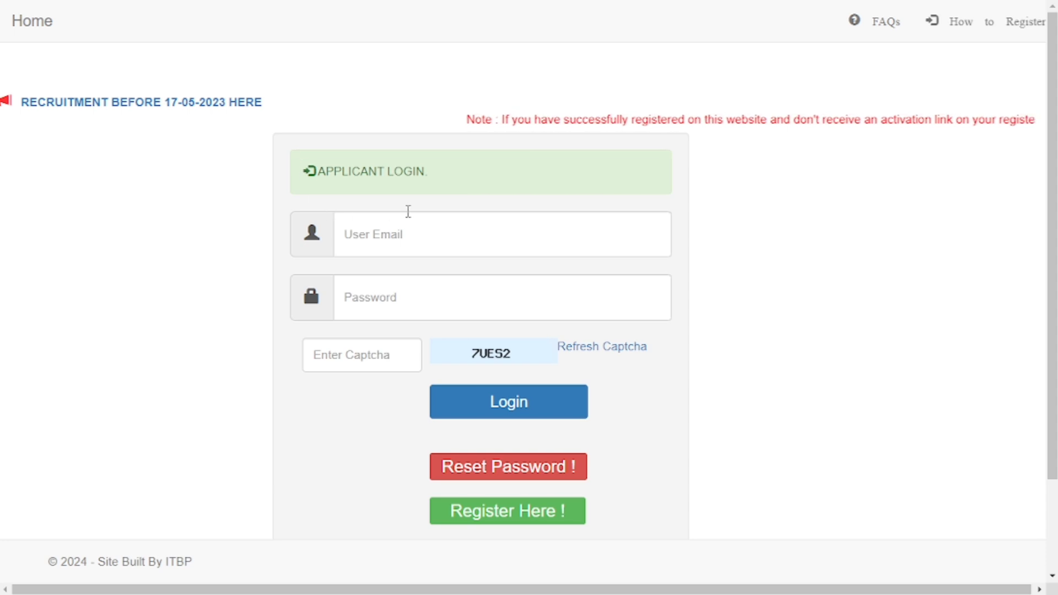
pyautogui.click(356, 231)
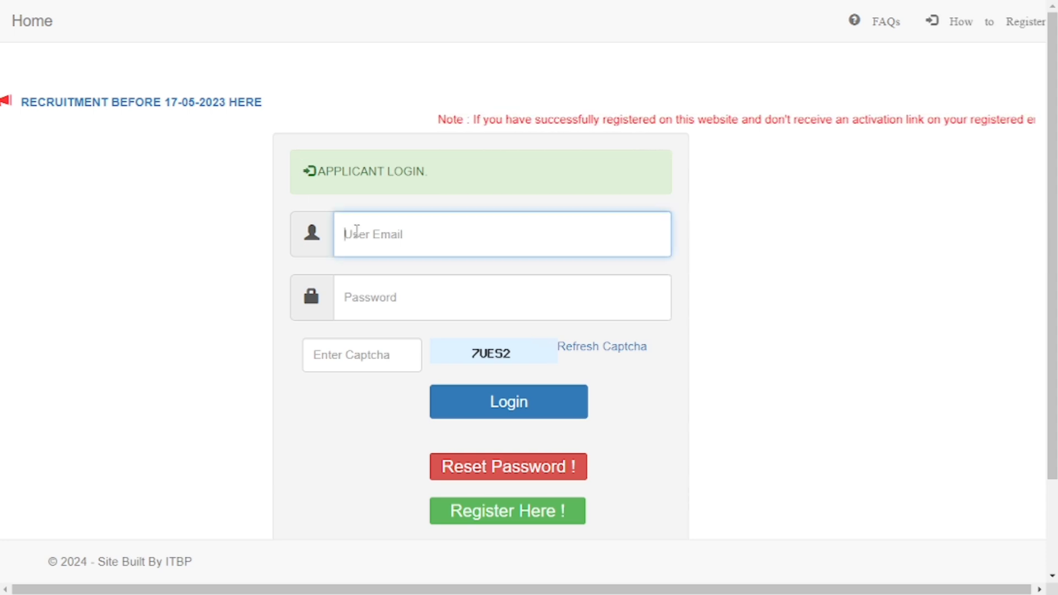
pyautogui.click(346, 297)
pyautogui.scroll(-1, 396, 302)
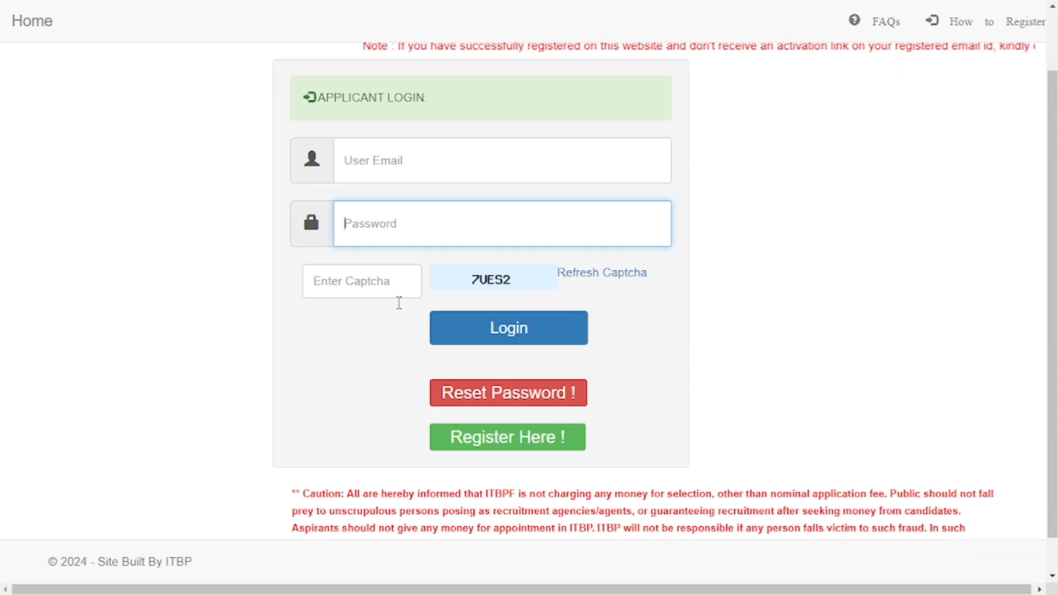
pyautogui.click(349, 279)
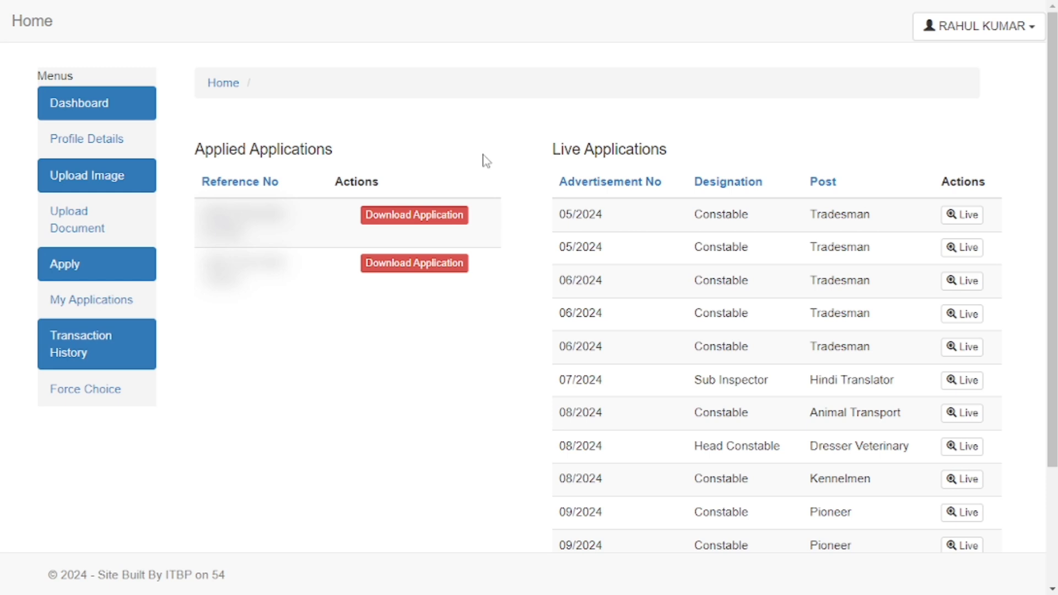
# Step: Highlight the Constable Animal Transport and Head Constable Dresser Veterinary vacancies, then view Profile Details
pyautogui.moveTo(553, 149); pyautogui.dragTo(673, 156)
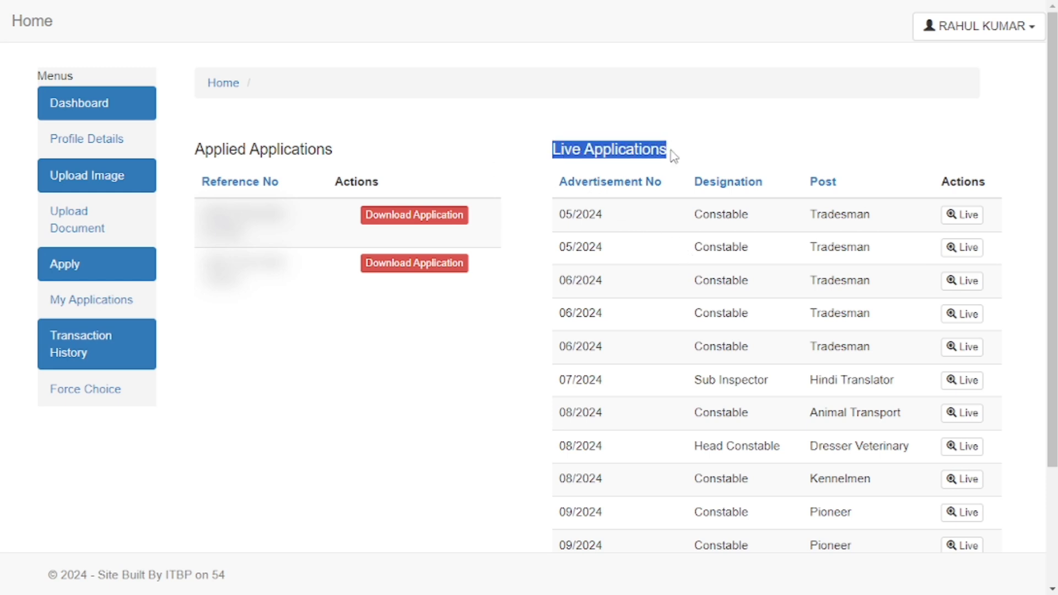
pyautogui.scroll(-3, 642, 186)
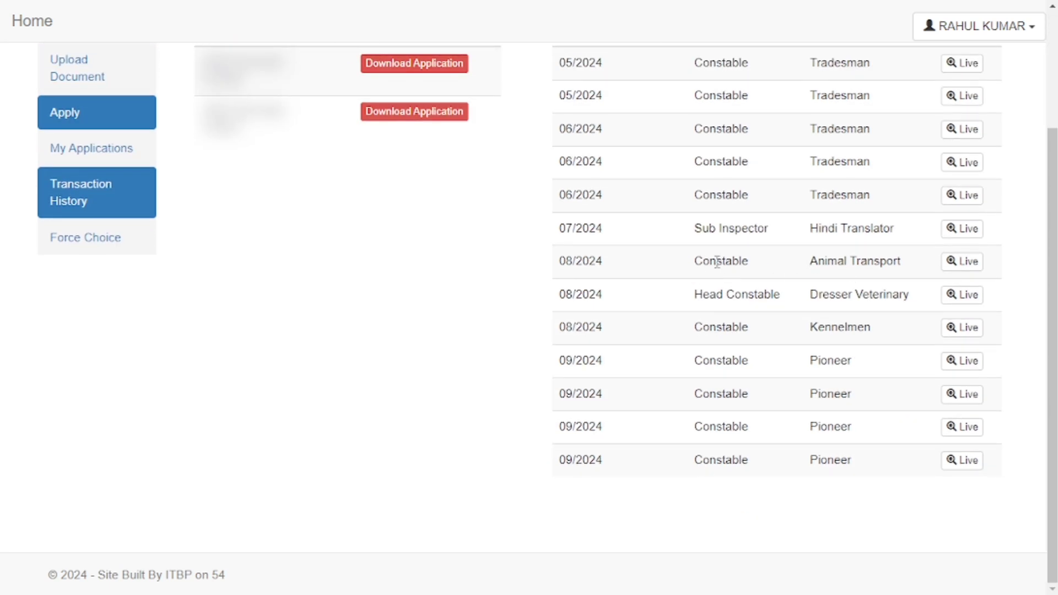
pyautogui.moveTo(697, 261); pyautogui.dragTo(906, 268)
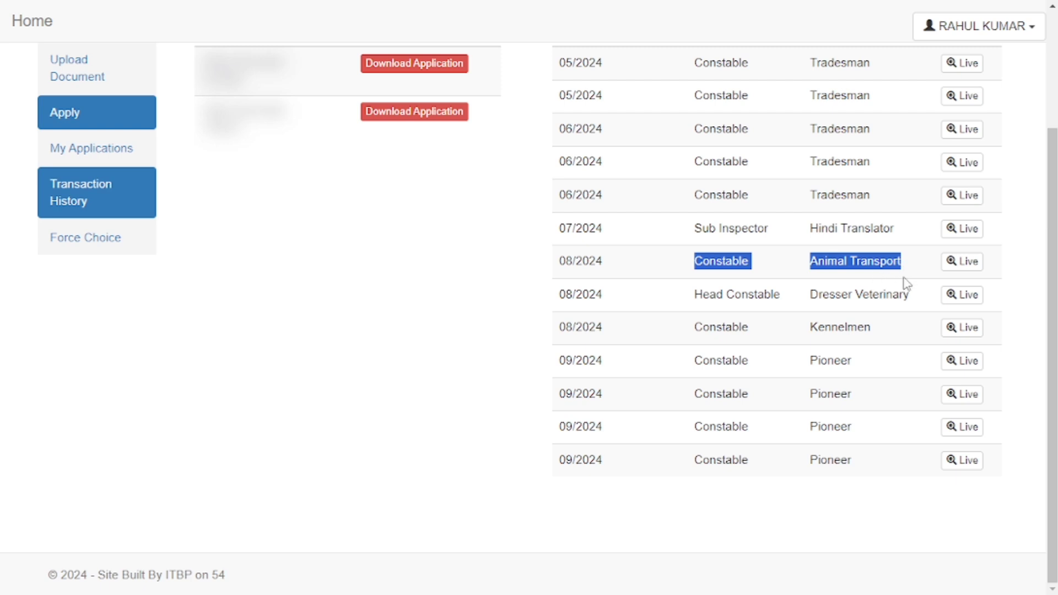
pyautogui.moveTo(696, 298); pyautogui.dragTo(821, 295)
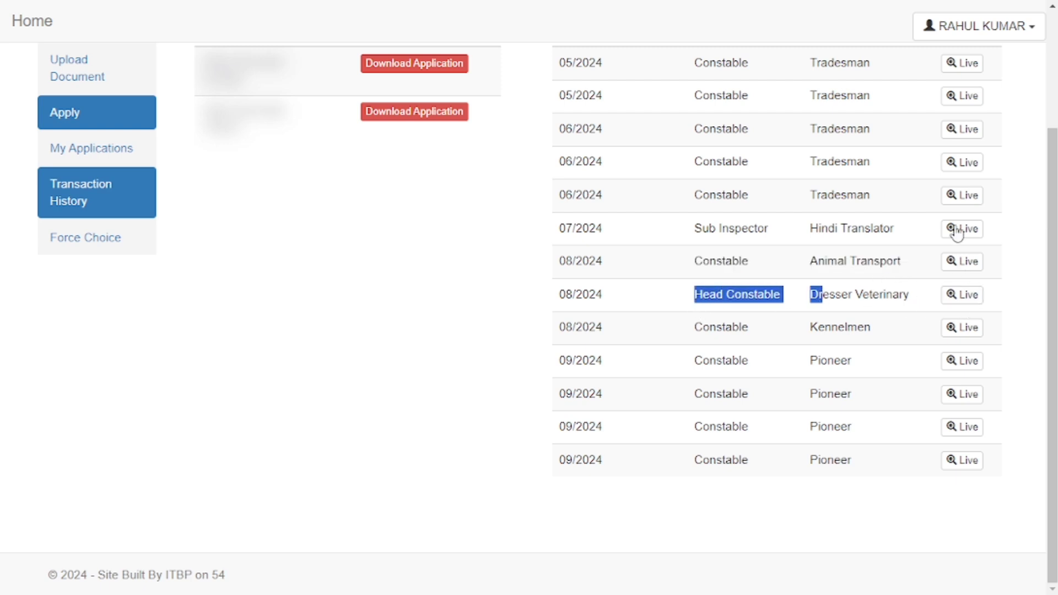
pyautogui.scroll(3, 888, 425)
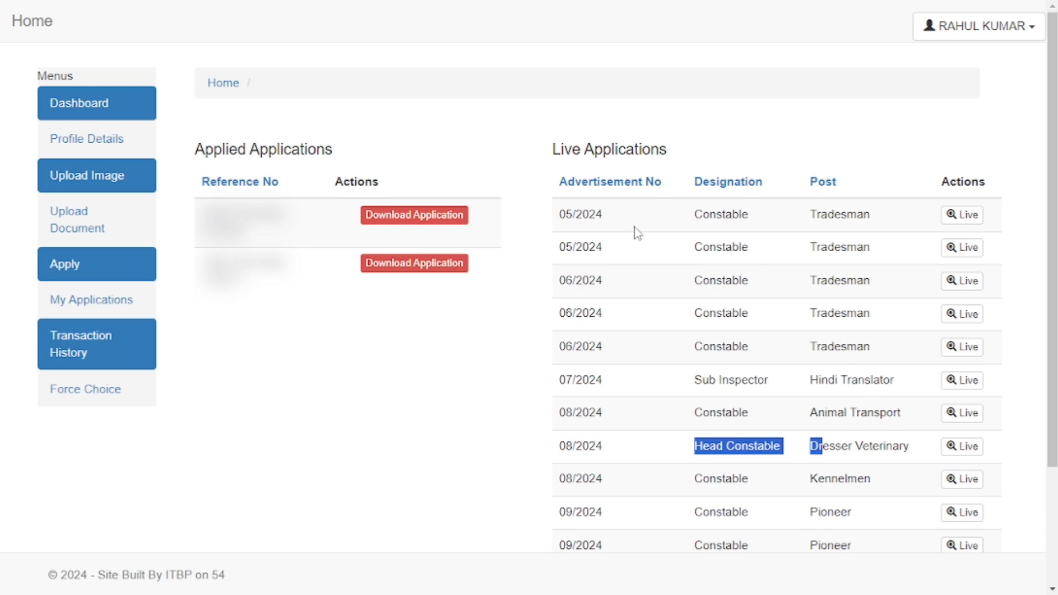
pyautogui.click(95, 145)
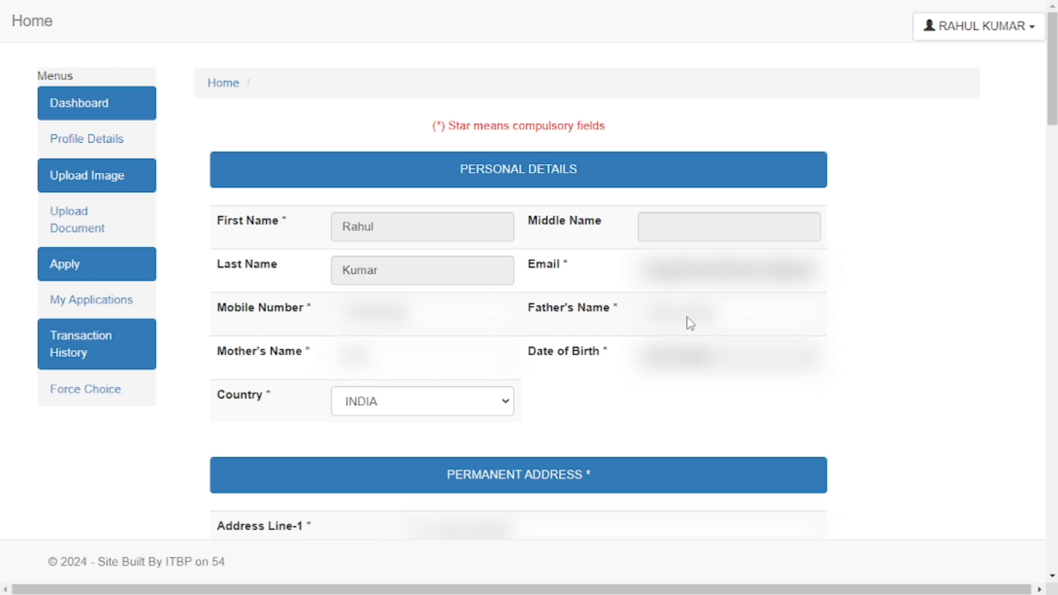
pyautogui.scroll(-1, 691, 325)
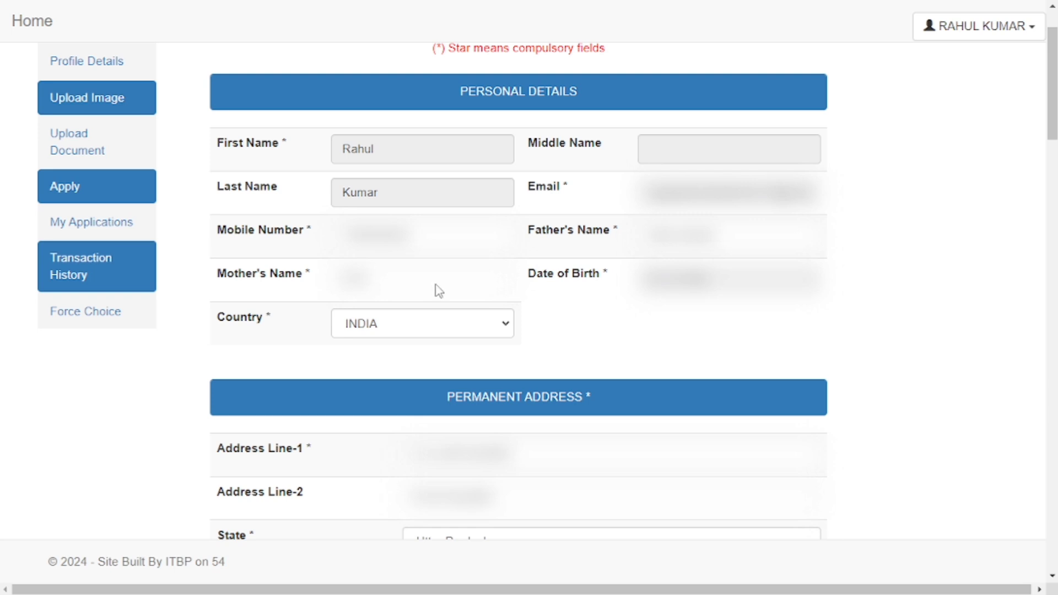
pyautogui.scroll(-1, 575, 302)
pyautogui.click(407, 249)
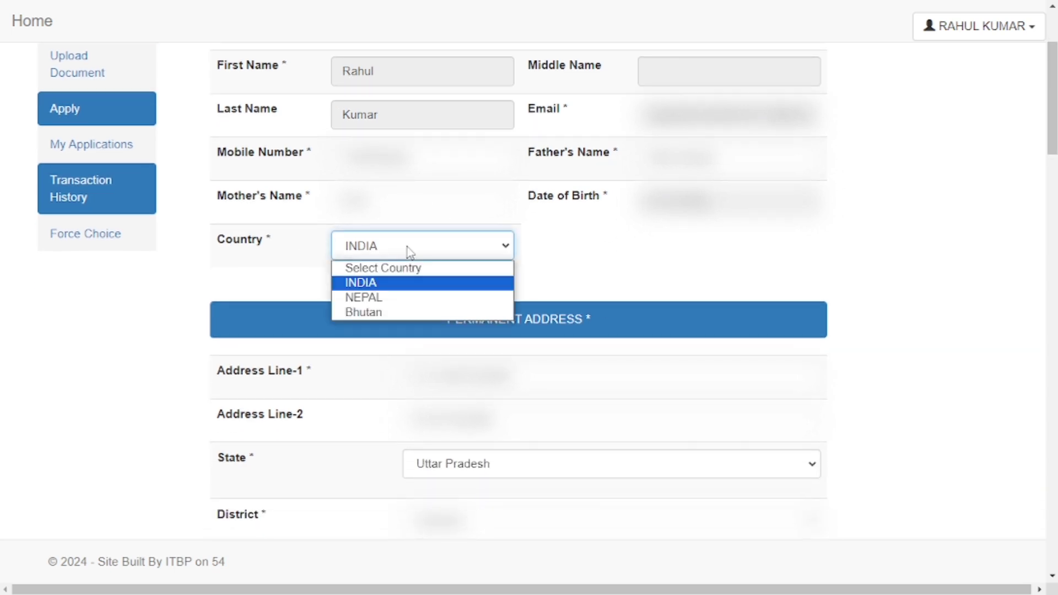
pyautogui.click(621, 271)
pyautogui.scroll(-3, 617, 275)
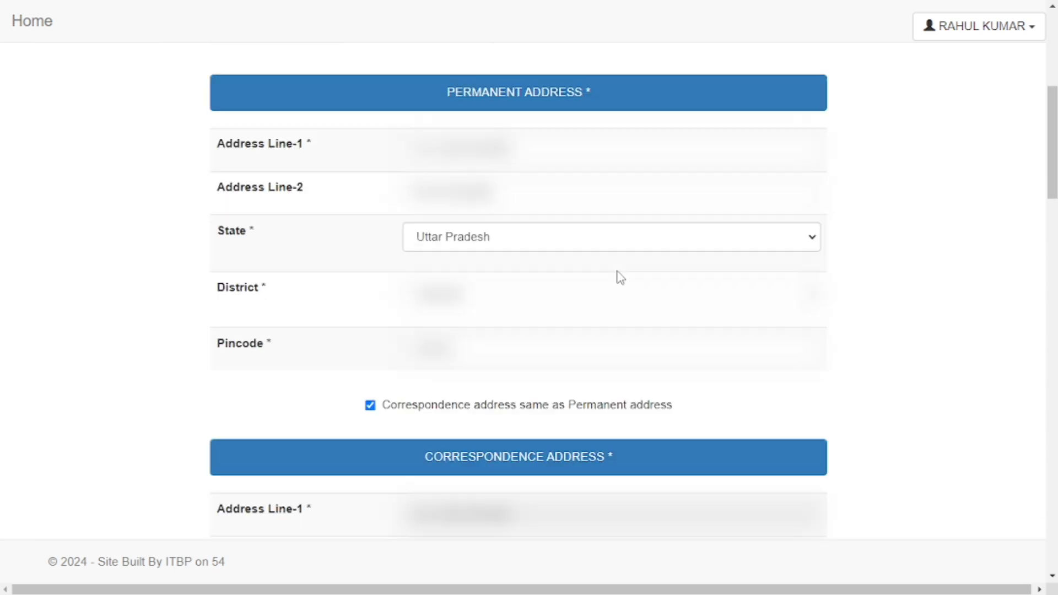
pyautogui.moveTo(451, 84); pyautogui.dragTo(608, 91)
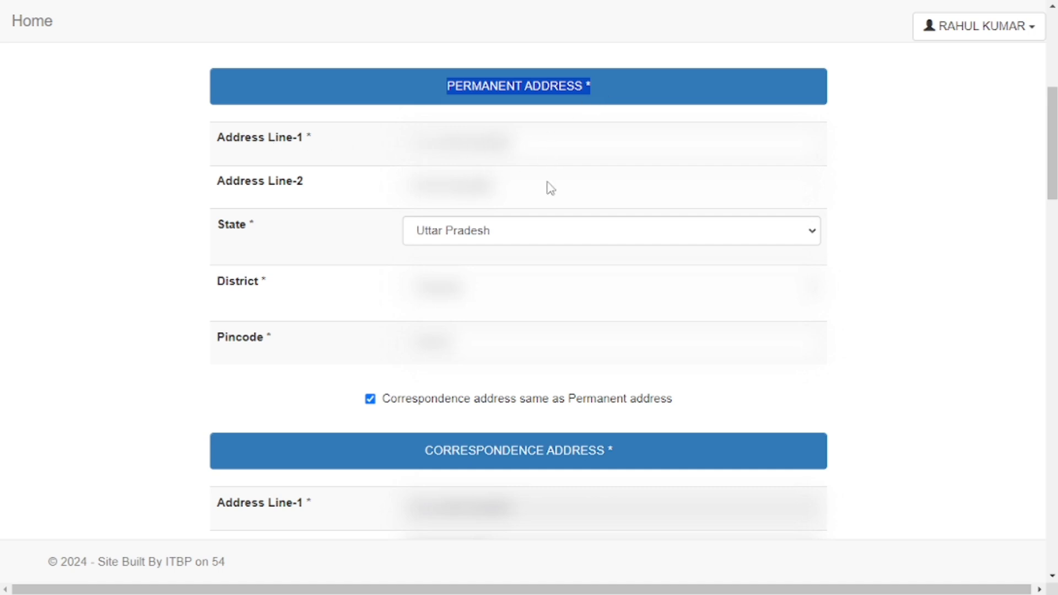
pyautogui.click(548, 238)
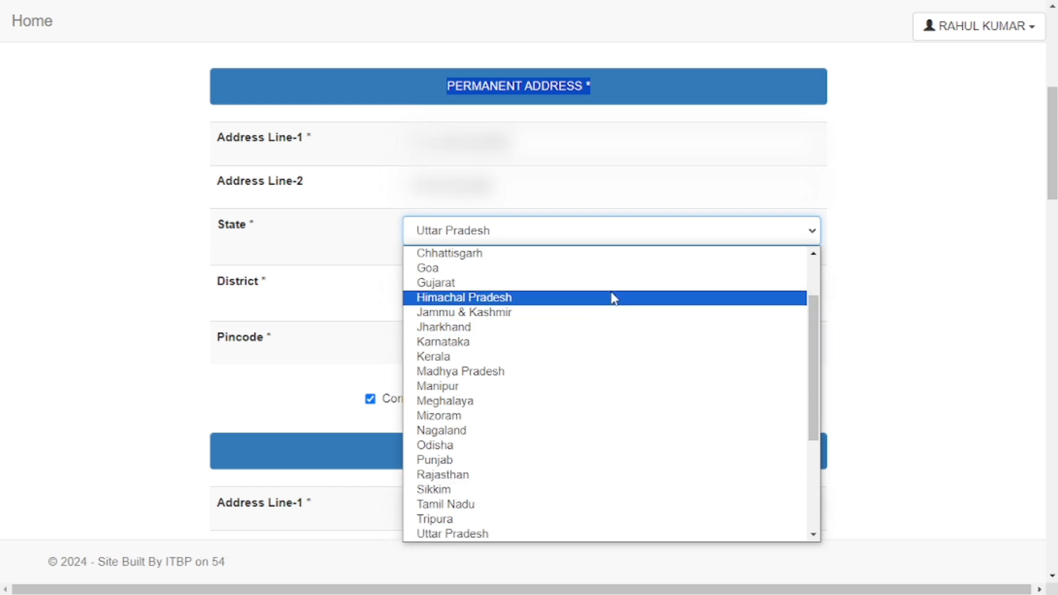
pyautogui.click(947, 375)
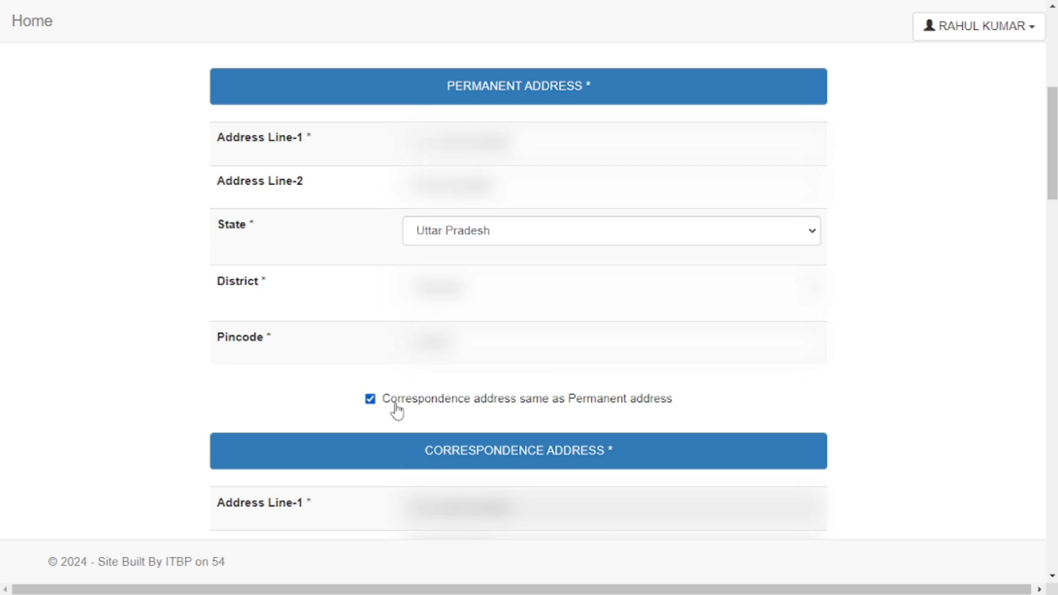
pyautogui.scroll(-4, 523, 350)
pyautogui.scroll(-5, 526, 351)
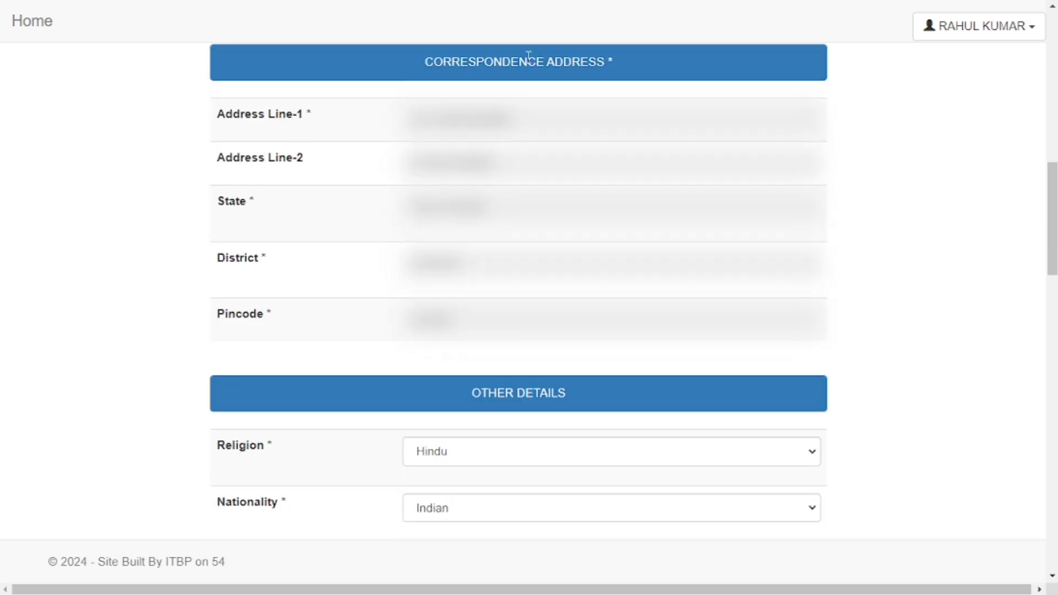
pyautogui.scroll(-1, 558, 214)
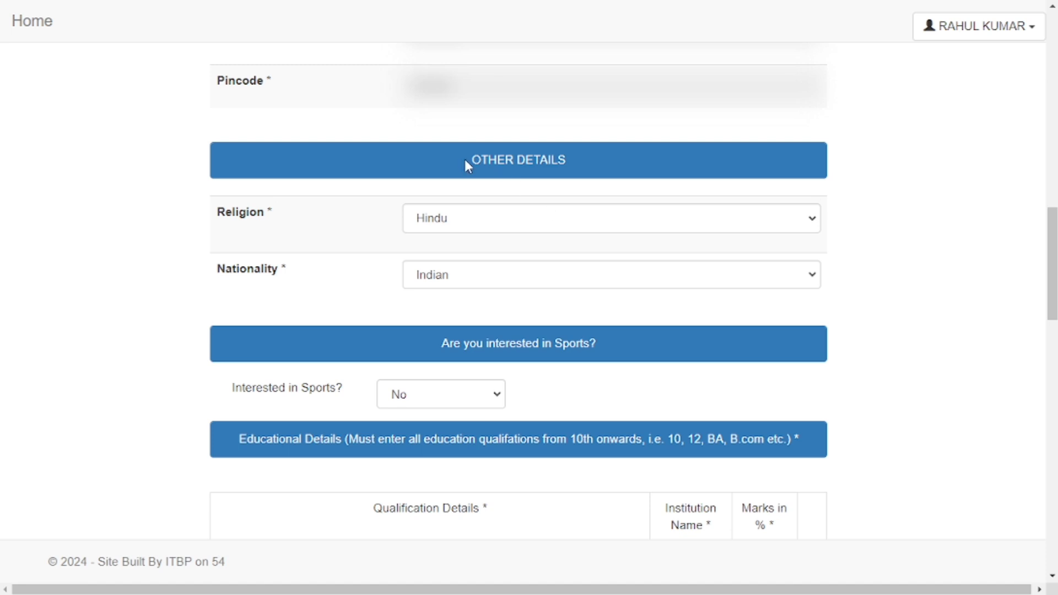
pyautogui.click(476, 230)
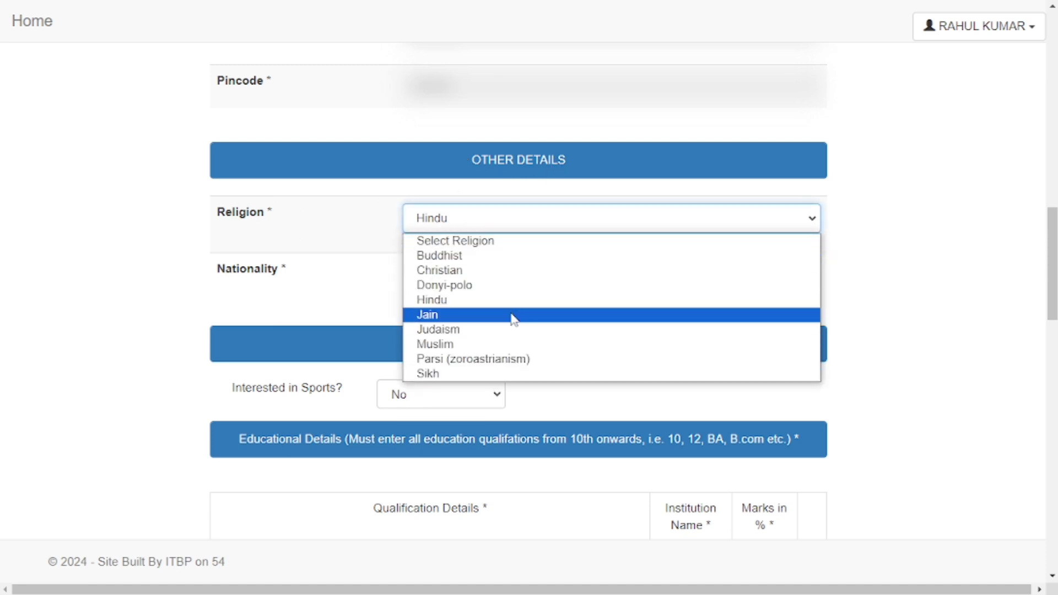
pyautogui.click(882, 298)
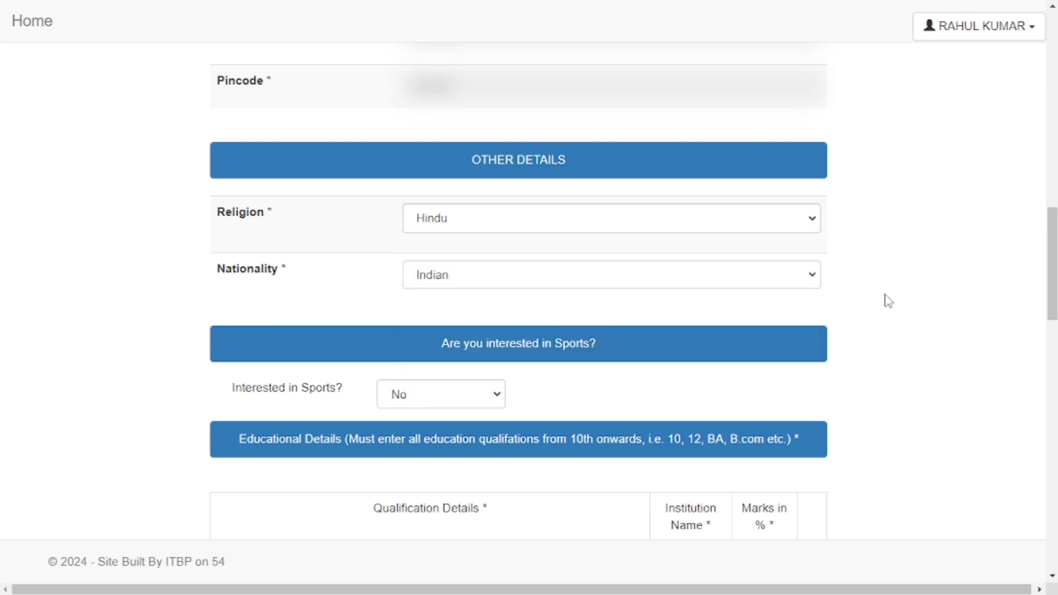
pyautogui.click(444, 282)
pyautogui.click(989, 320)
pyautogui.scroll(-4, 990, 321)
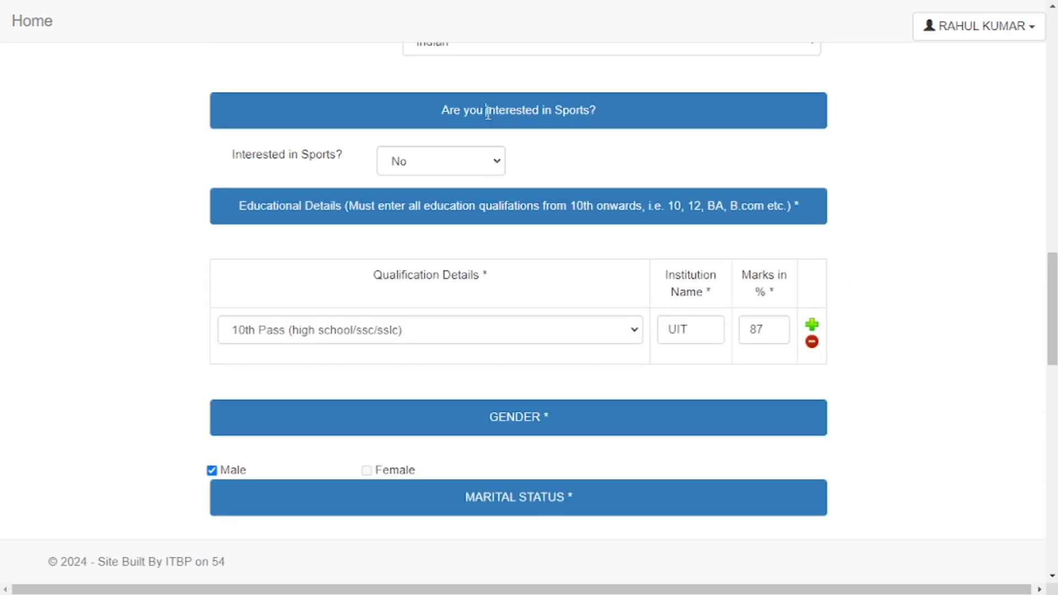
pyautogui.moveTo(487, 112); pyautogui.dragTo(597, 114)
pyautogui.click(454, 161)
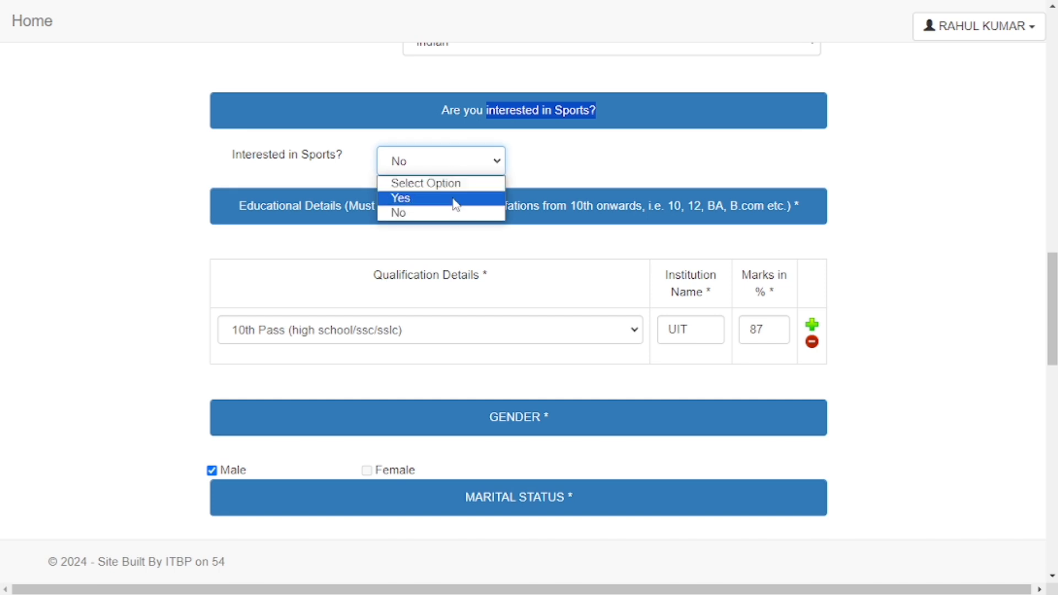
pyautogui.click(453, 199)
pyautogui.click(492, 410)
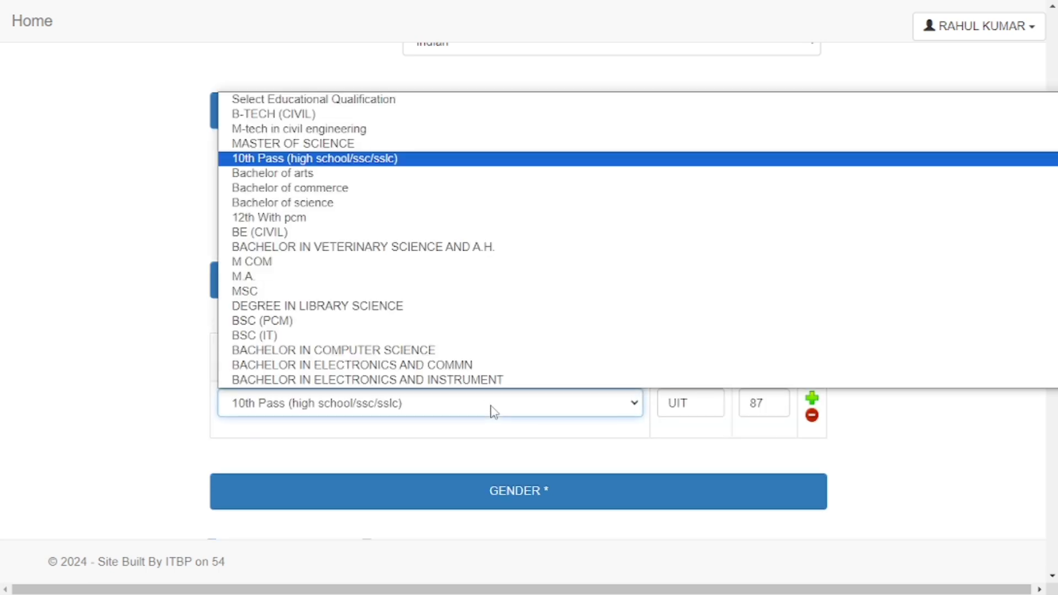
pyautogui.click(146, 354)
pyautogui.click(146, 355)
pyautogui.click(461, 221)
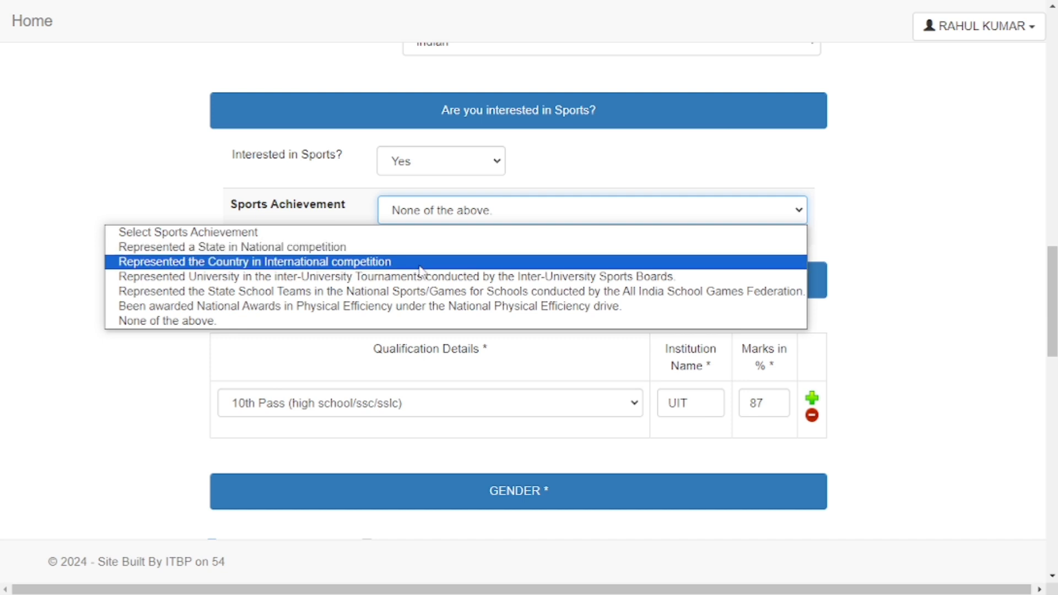
pyautogui.click(433, 322)
pyautogui.click(434, 174)
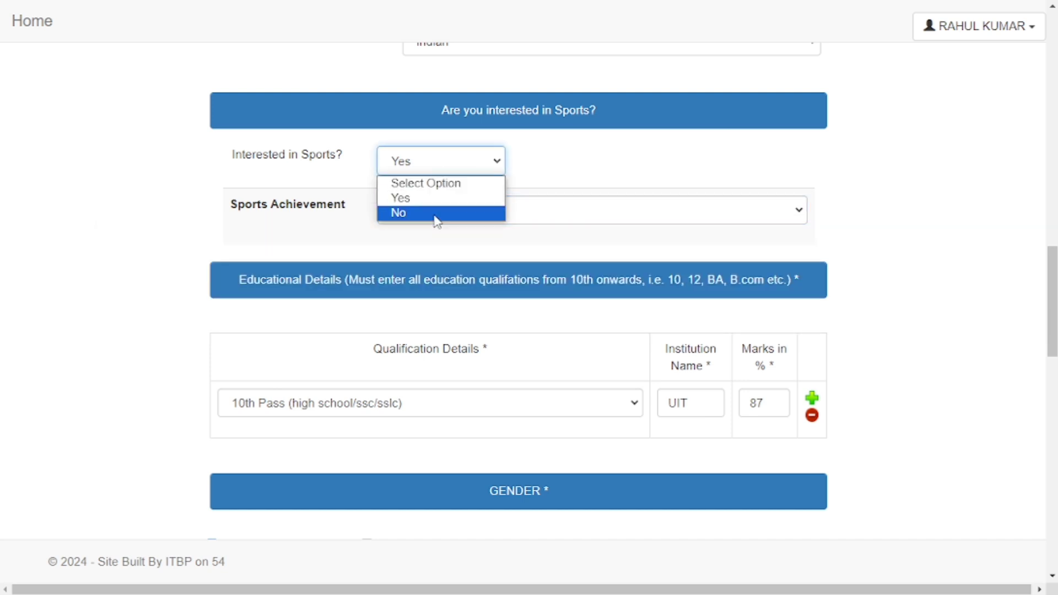
pyautogui.click(441, 214)
# Step: Check the qualification row (10th Pass, institution, 87 marks), then switch to the notification PDF
pyautogui.scroll(-3, 445, 223)
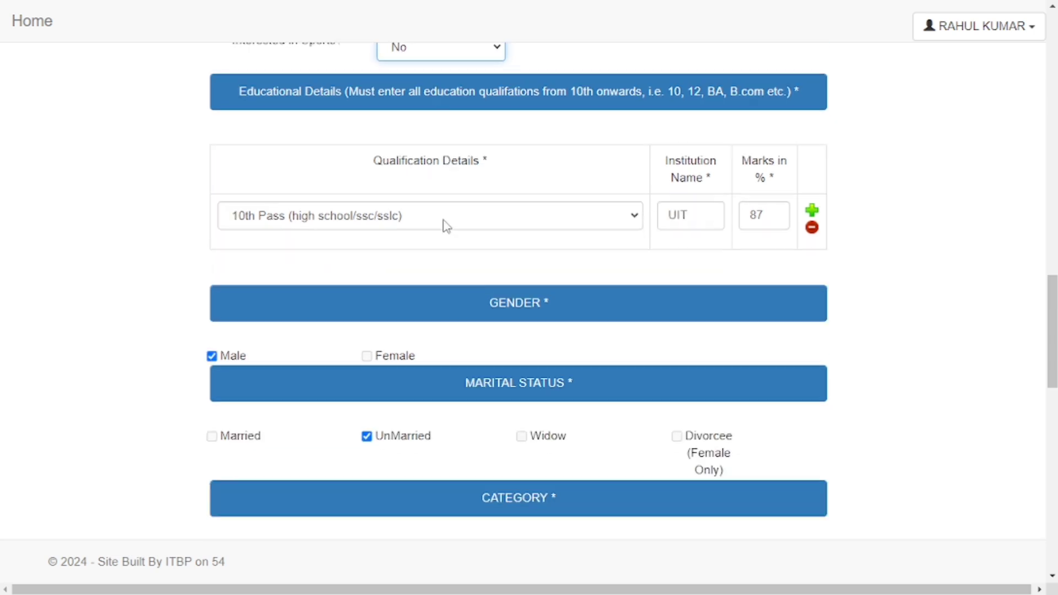
pyautogui.moveTo(373, 129); pyautogui.dragTo(488, 133)
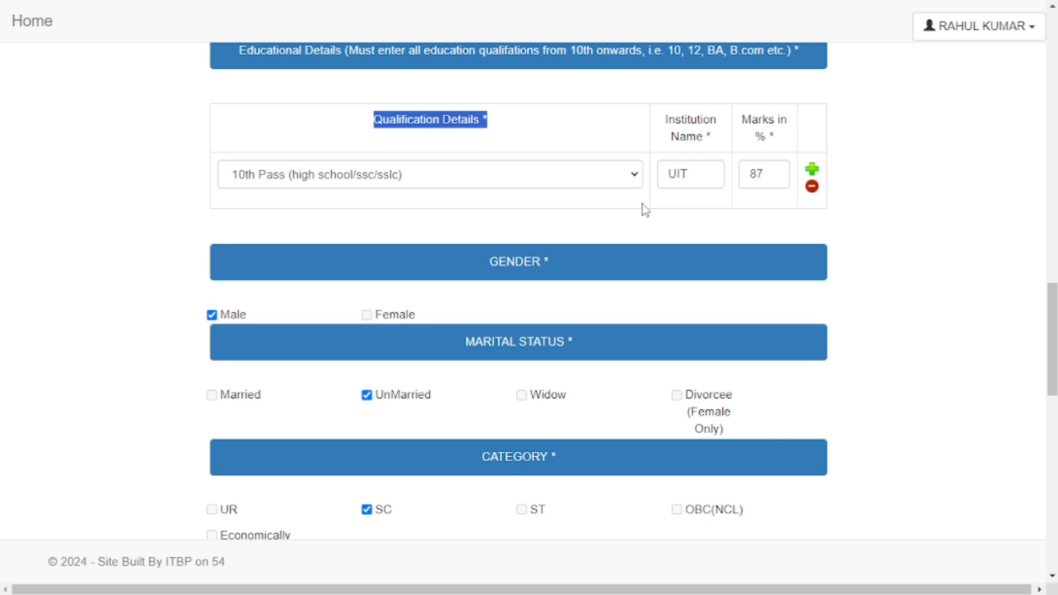
pyautogui.click(487, 174)
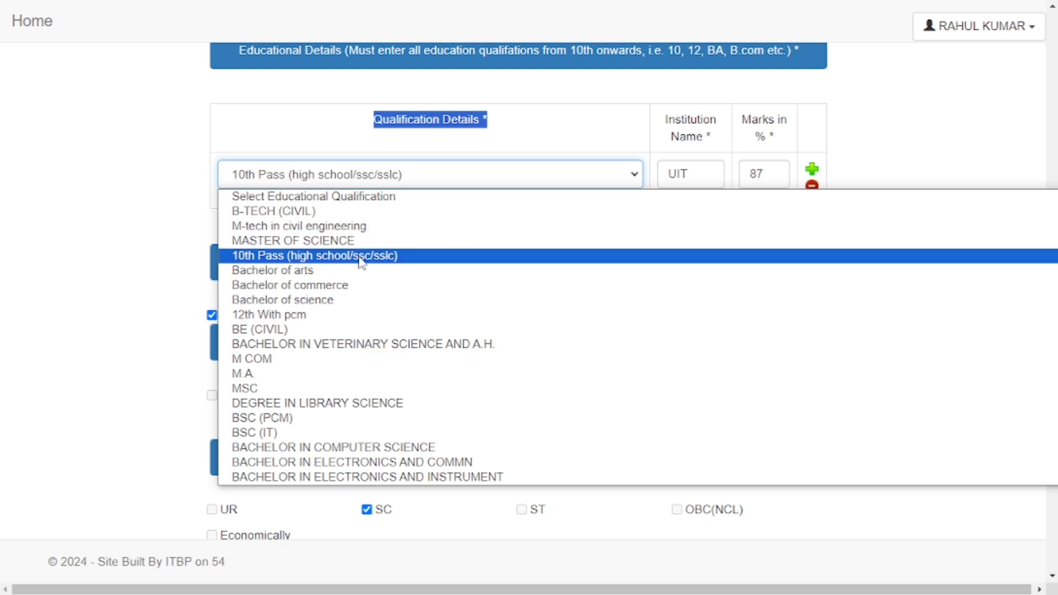
pyautogui.click(384, 256)
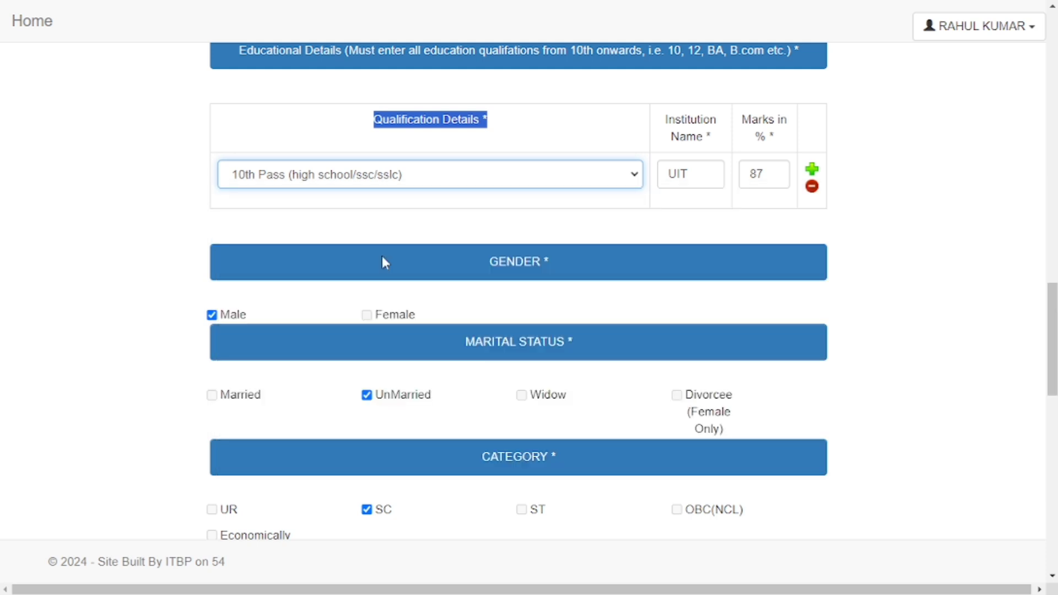
pyautogui.doubleClick(671, 174)
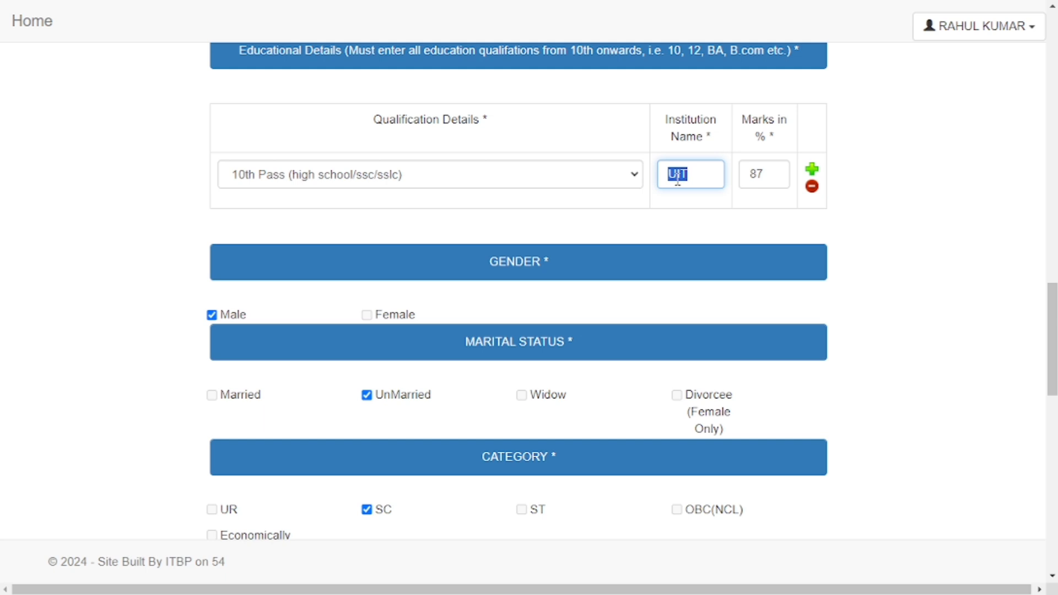
pyautogui.doubleClick(772, 175)
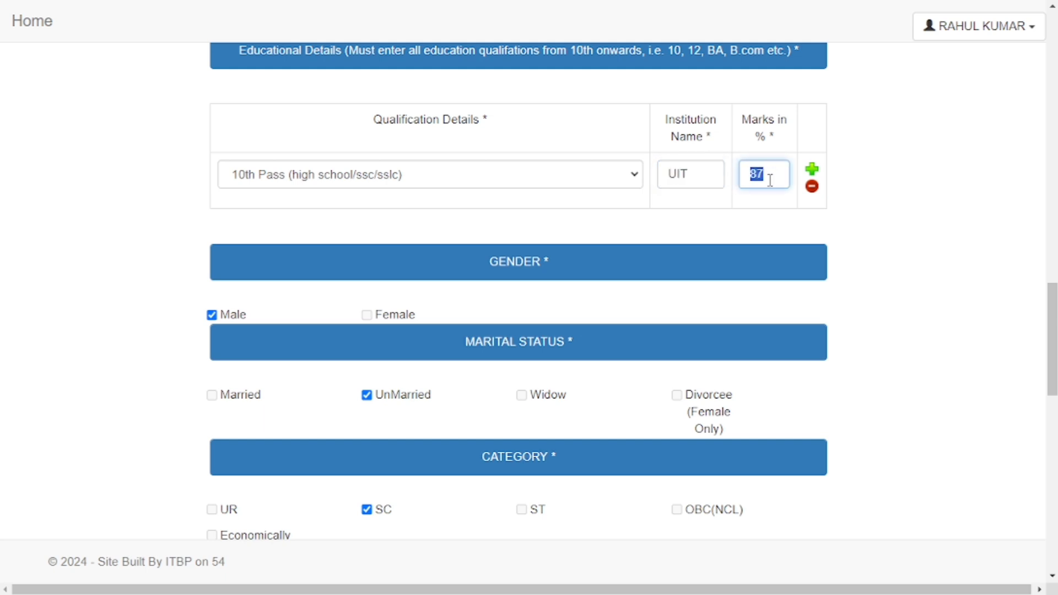
pyautogui.hotkey('ctrl', 'Tab')
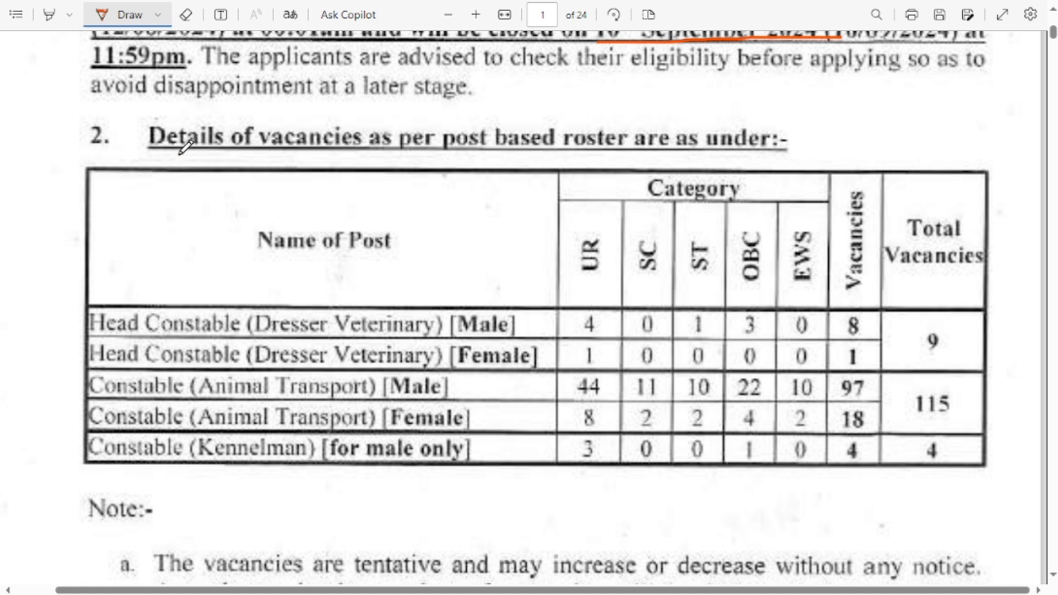
# Step: Underline the vacancies heading, Name of Post and the post names in red, and circle total 9
pyautogui.moveTo(180, 155); pyautogui.dragTo(814, 160)
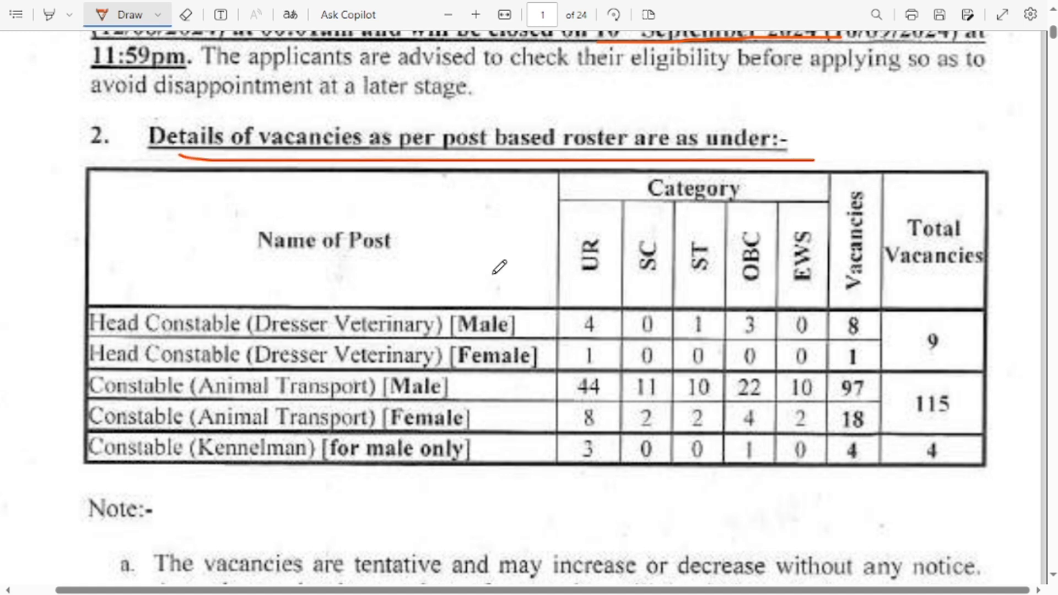
pyautogui.scroll(-3, 346, 286)
pyautogui.moveTo(242, 185); pyautogui.dragTo(415, 186)
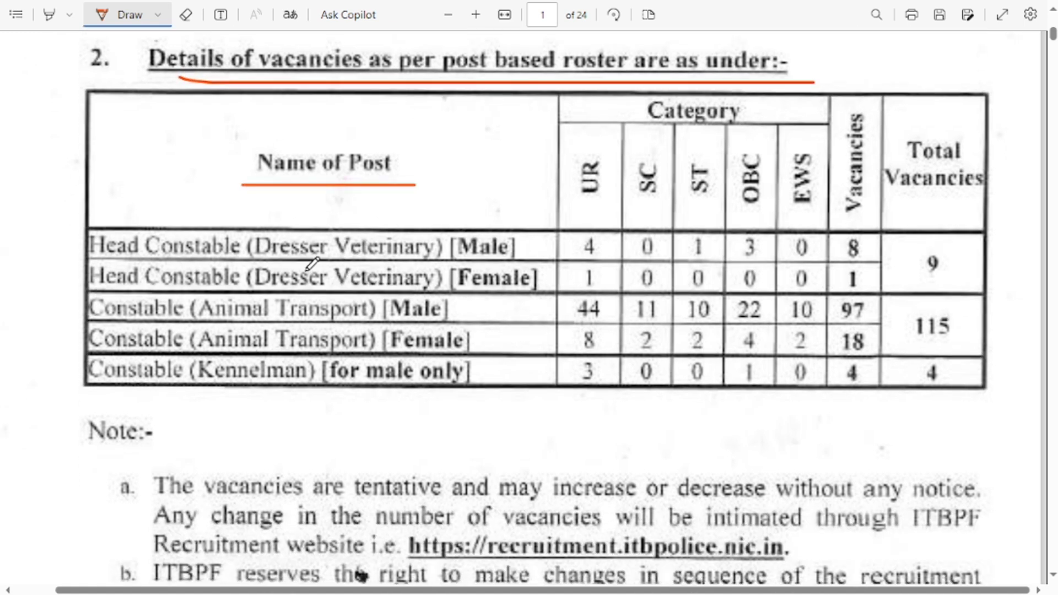
pyautogui.moveTo(253, 255); pyautogui.dragTo(450, 260)
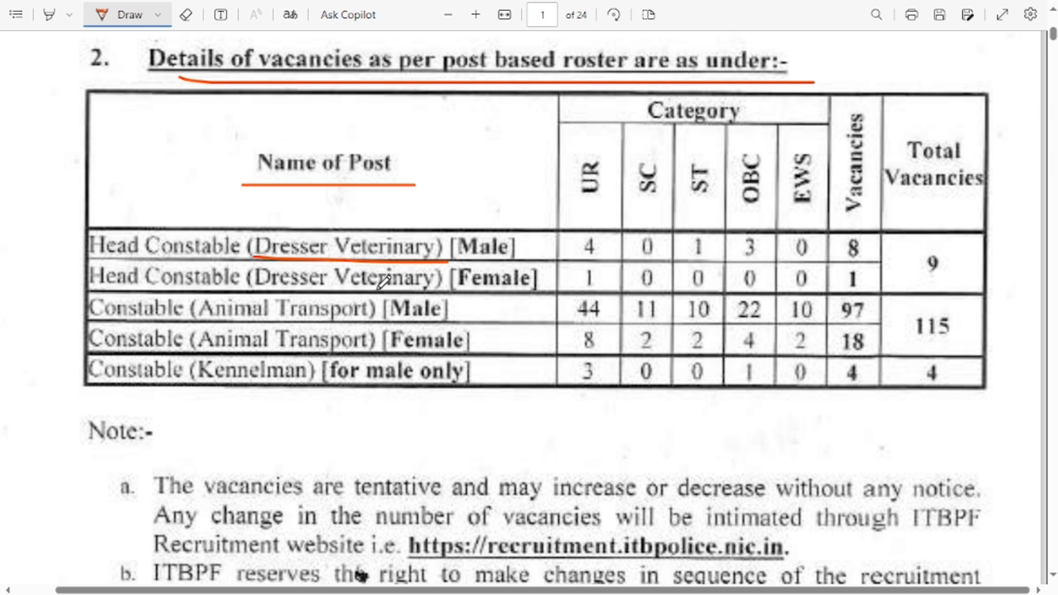
pyautogui.moveTo(377, 289); pyautogui.dragTo(488, 293)
pyautogui.moveTo(958, 249)
pyautogui.mouseDown()
pyautogui.moveTo(897, 259)
pyautogui.moveTo(960, 252)
pyautogui.mouseUp()
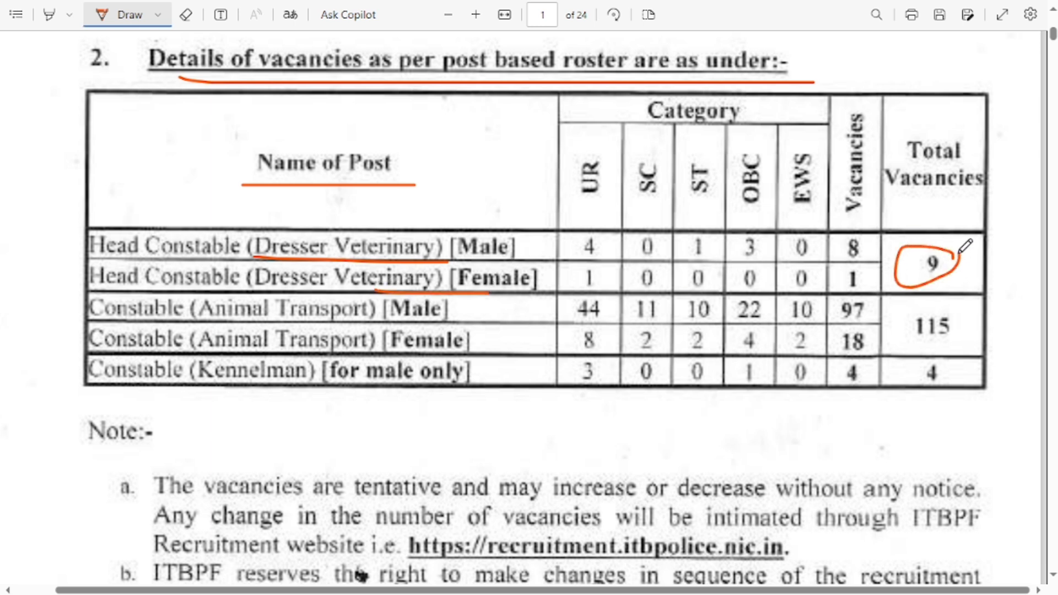
pyautogui.moveTo(199, 322); pyautogui.dragTo(457, 315)
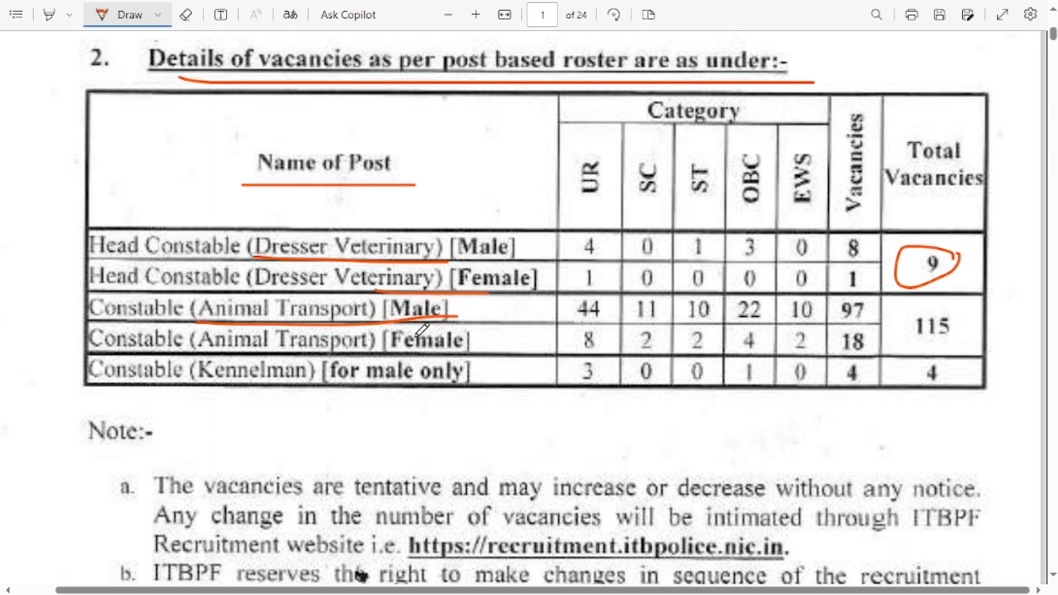
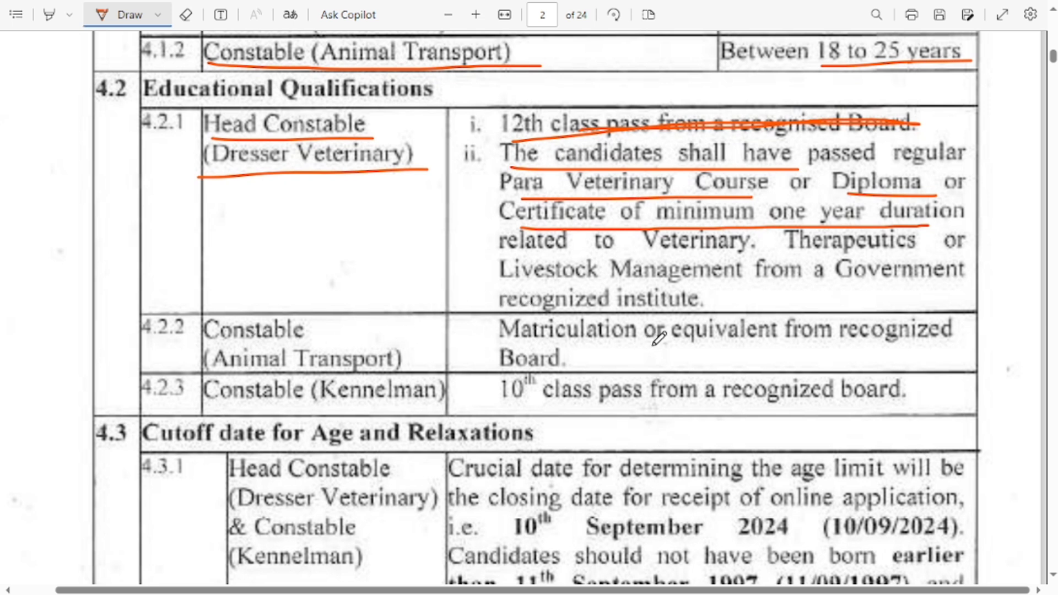
# Step: With the Draw pen, underline the Animal Transport matriculation row 4.2.2 and the Constable (Kennelman) 10th-pass row 4.2.3
pyautogui.moveTo(562, 350); pyautogui.dragTo(1004, 341)
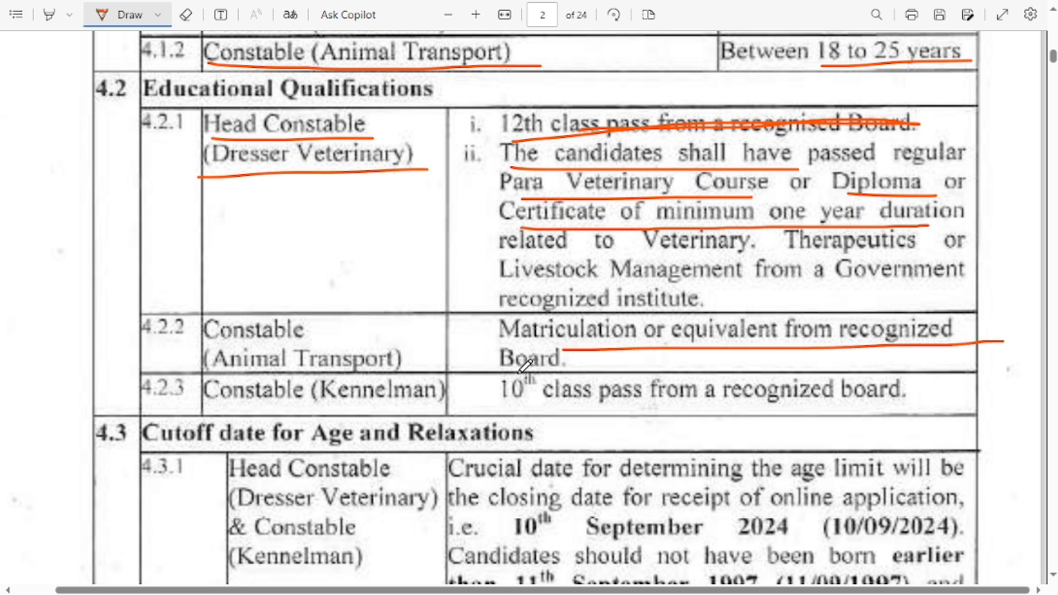
pyautogui.moveTo(505, 372); pyautogui.dragTo(581, 371)
pyautogui.moveTo(219, 406); pyautogui.dragTo(435, 409)
pyautogui.moveTo(512, 406); pyautogui.dragTo(893, 403)
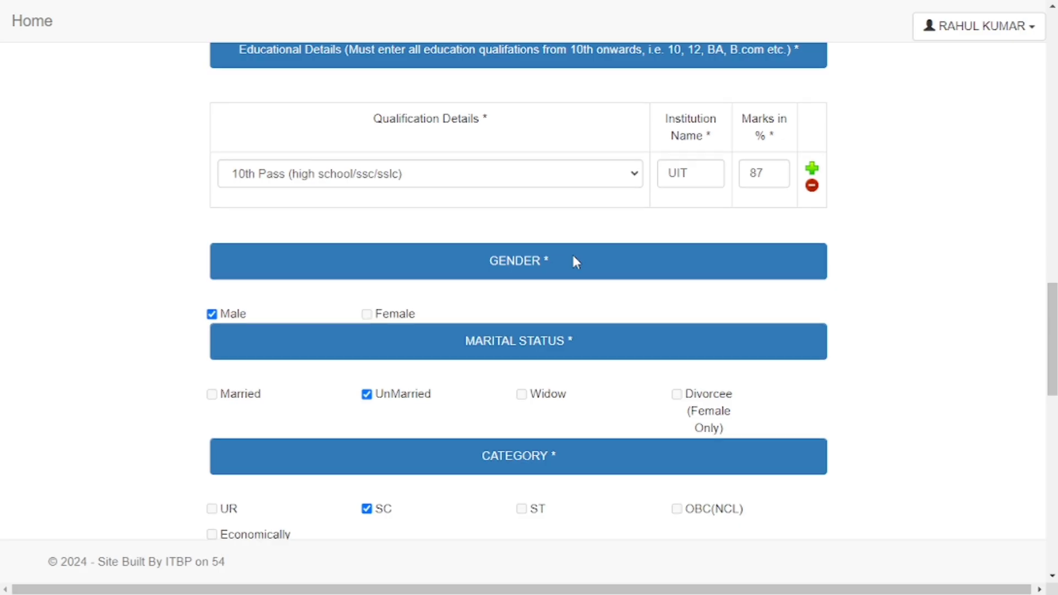
pyautogui.scroll(-1, 574, 262)
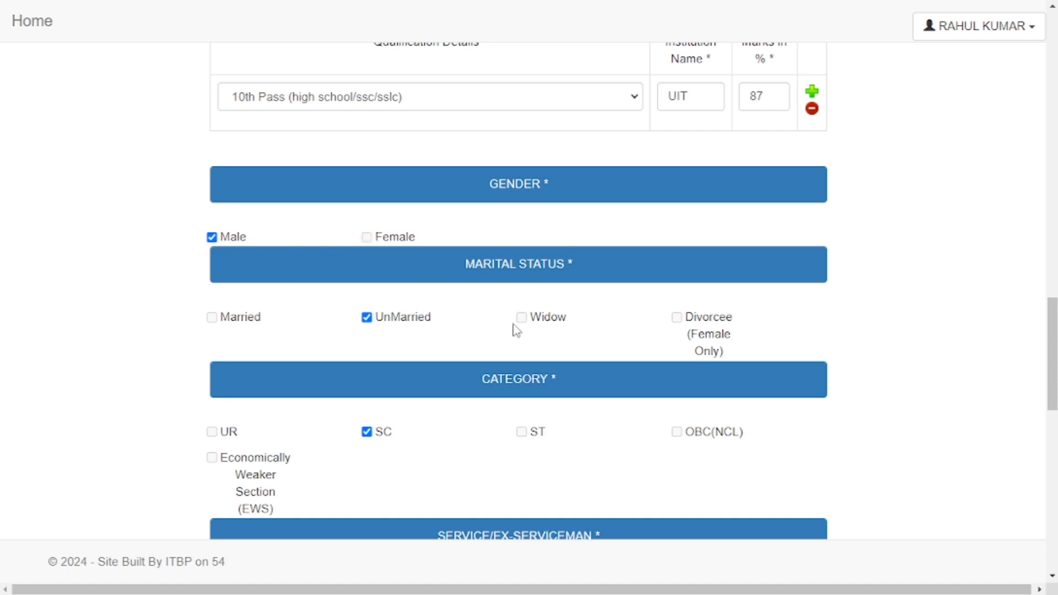
# Step: Scroll down to the end of the completed profile details form and submit it
pyautogui.scroll(-1, 607, 314)
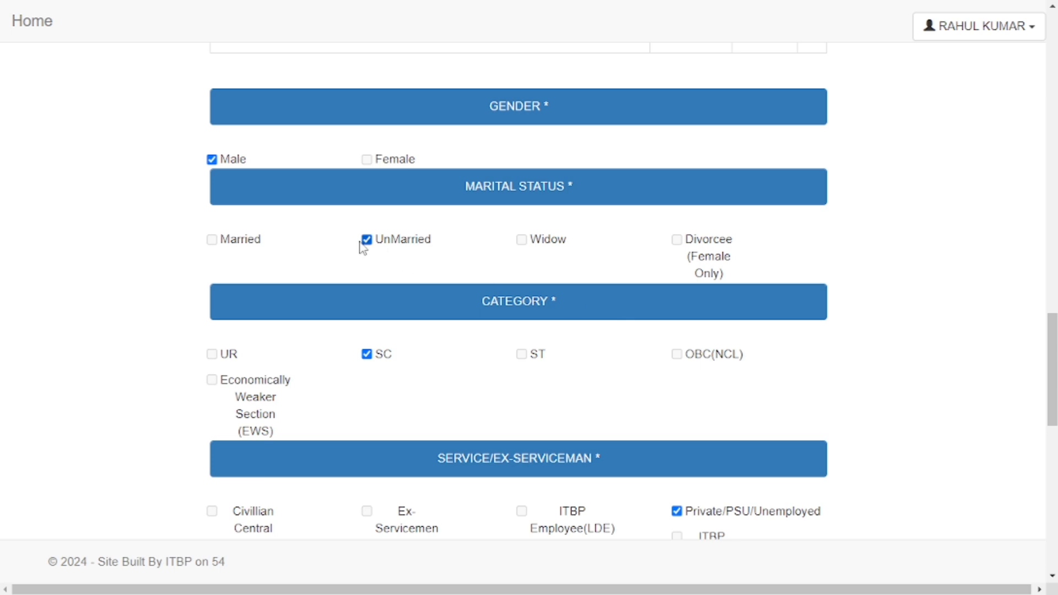
pyautogui.scroll(-1, 395, 244)
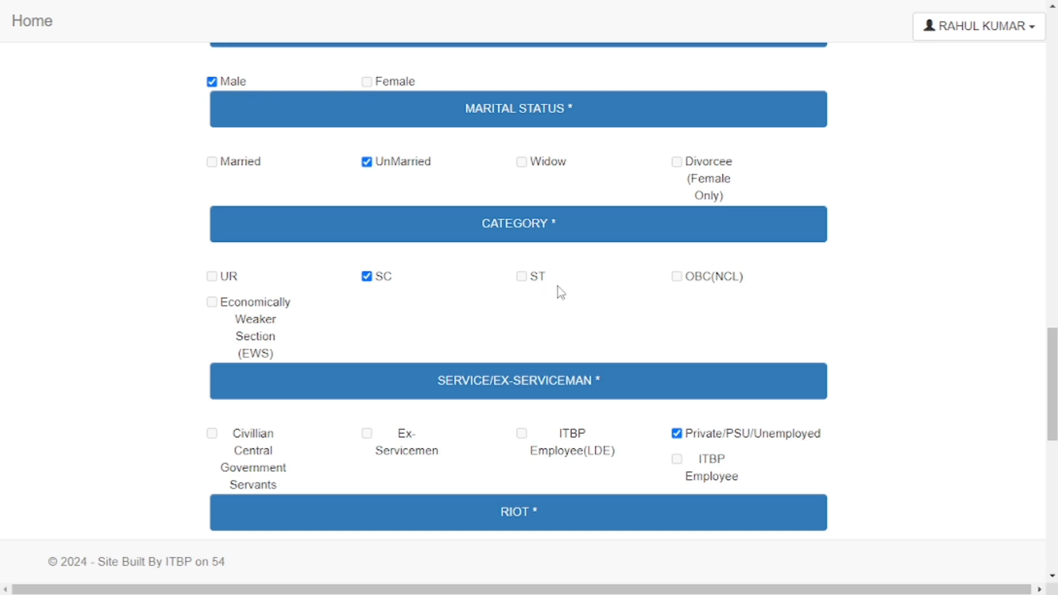
pyautogui.scroll(-3, 479, 308)
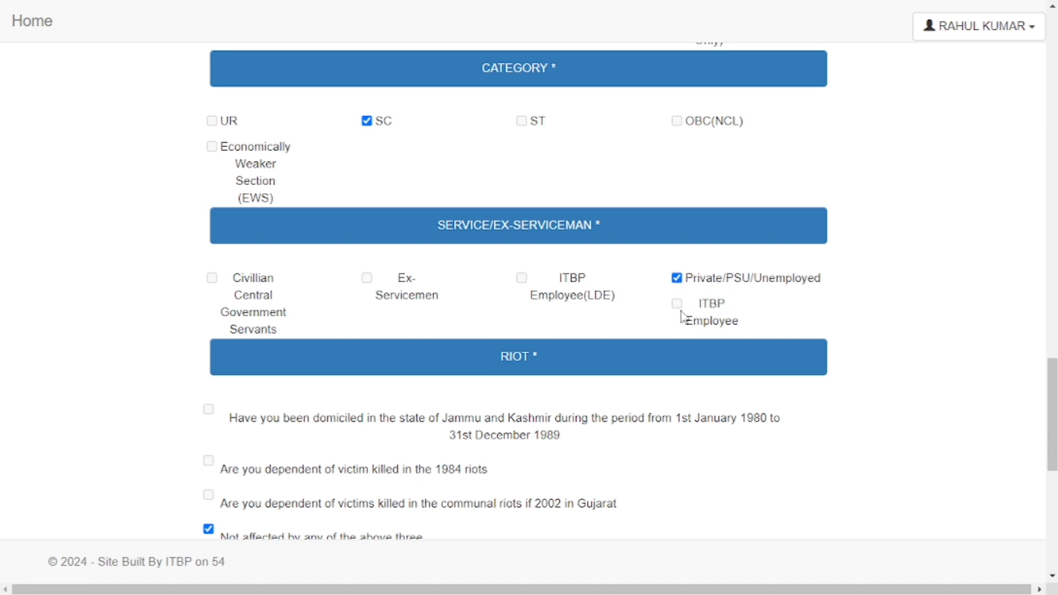
pyautogui.scroll(-4, 503, 220)
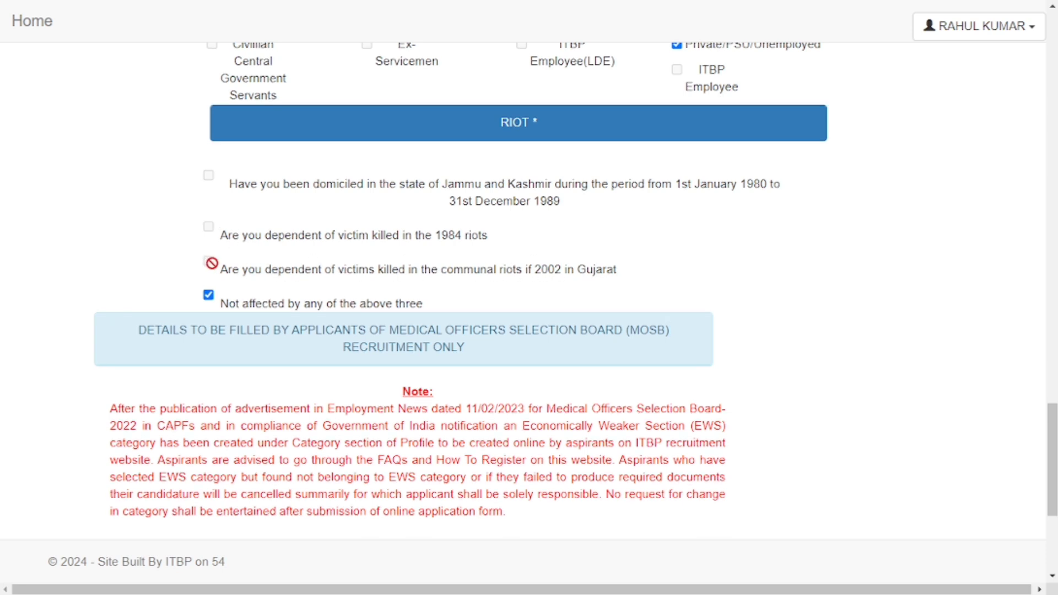
pyautogui.scroll(-1, 208, 264)
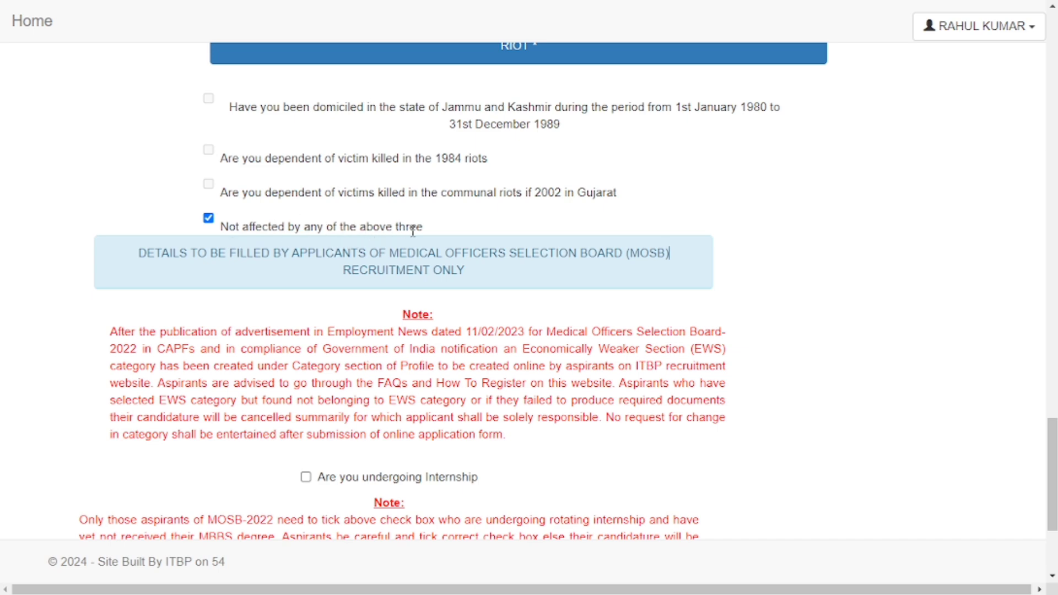
pyautogui.scroll(-3, 213, 232)
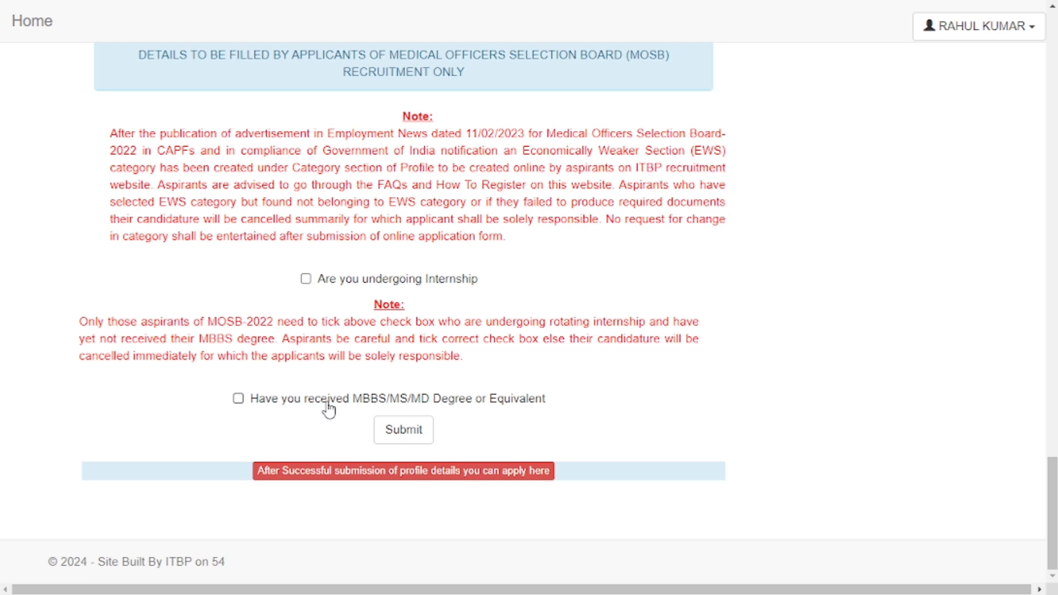
pyautogui.click(417, 438)
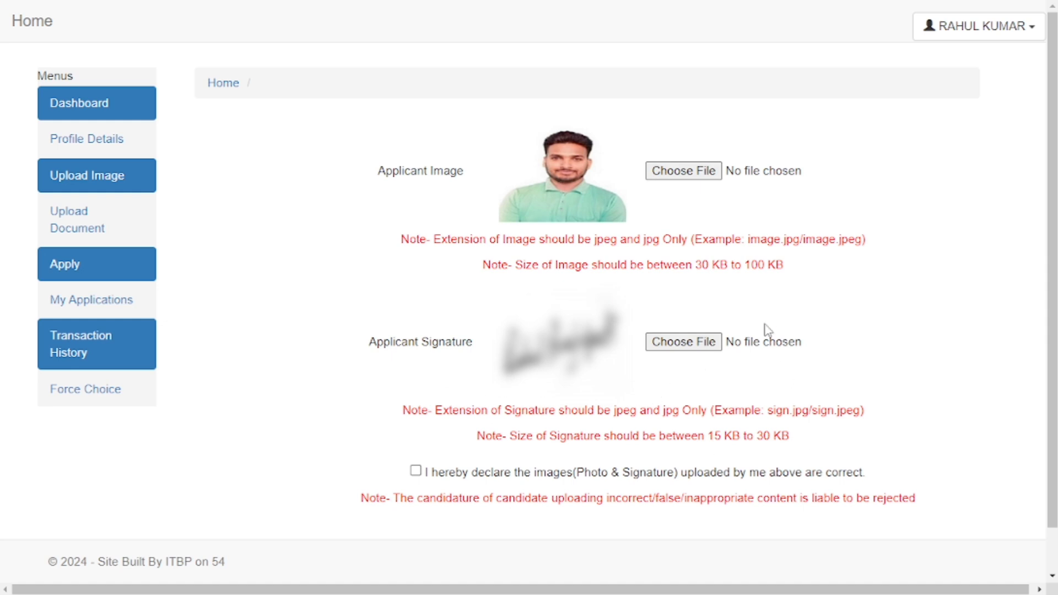
# Step: Note the 30–100 KB photo and 15–30 KB signature size limits, then confirm the declaration and submit
pyautogui.moveTo(700, 270); pyautogui.dragTo(877, 243)
pyautogui.click(933, 323)
pyautogui.scroll(-1, 848, 371)
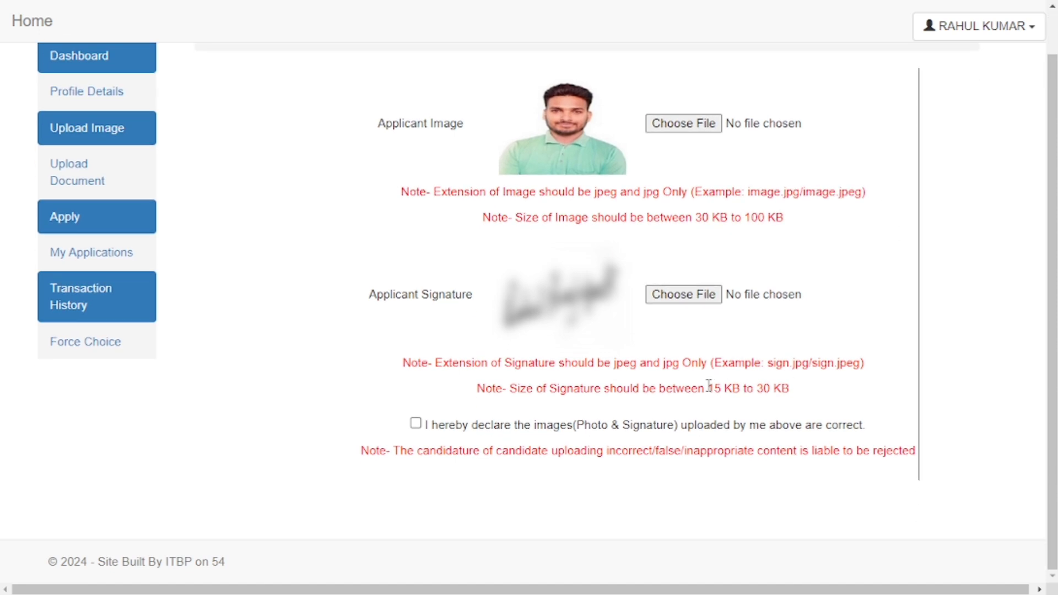
pyautogui.moveTo(708, 388); pyautogui.dragTo(791, 391)
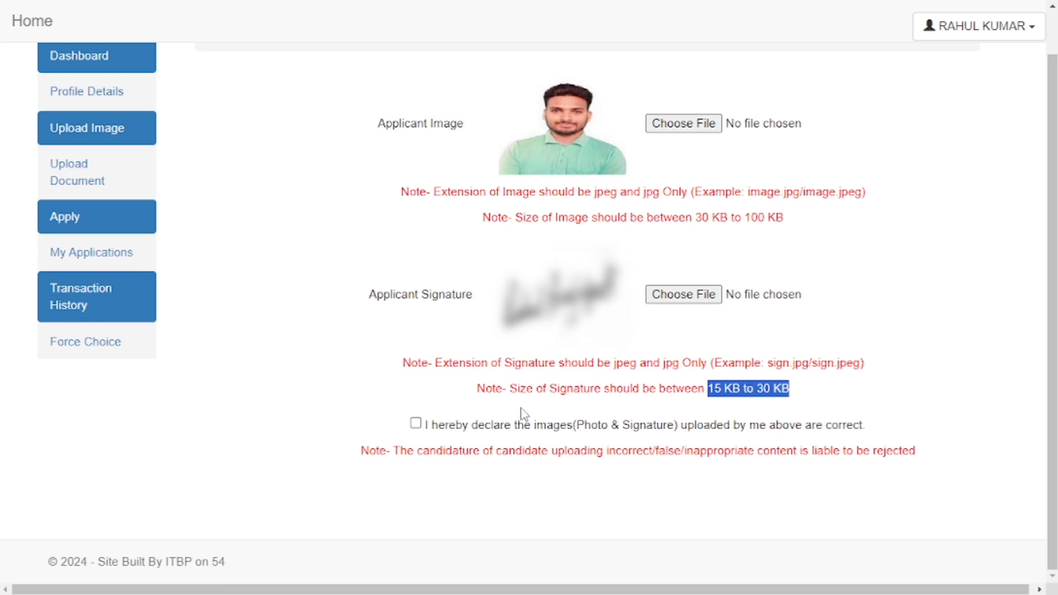
pyautogui.click(416, 425)
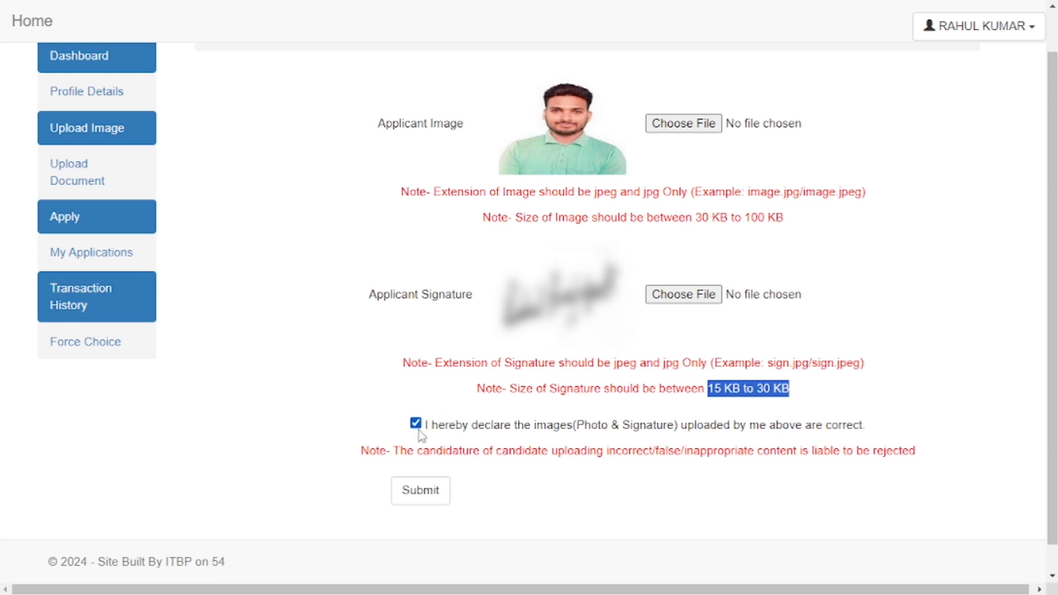
pyautogui.click(430, 498)
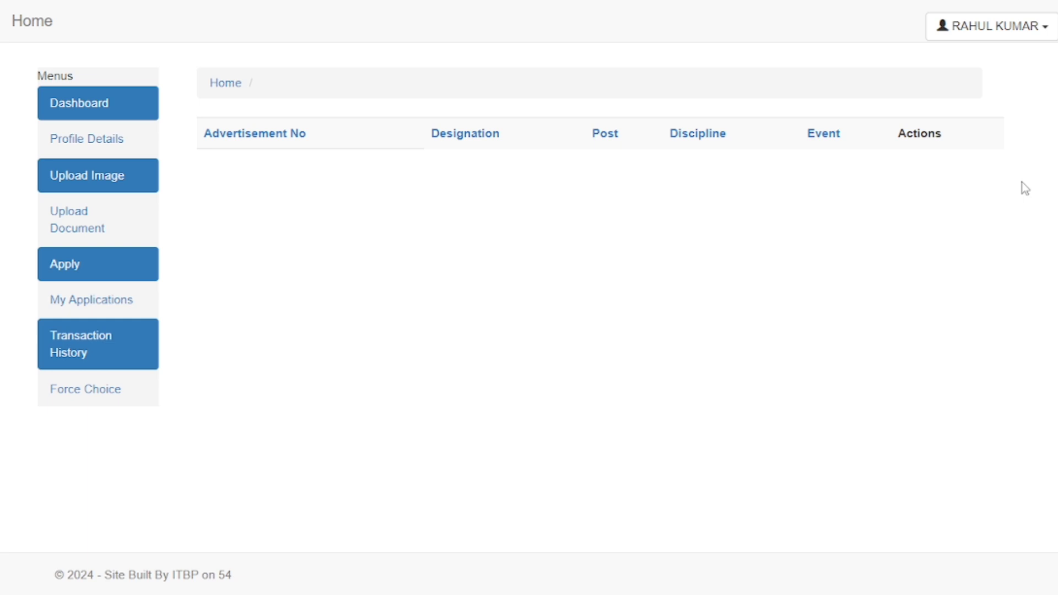
# Step: Open the Apply posts list and locate Constable (Animal Transport), marked Education qualification Not fulfilled
pyautogui.click(72, 273)
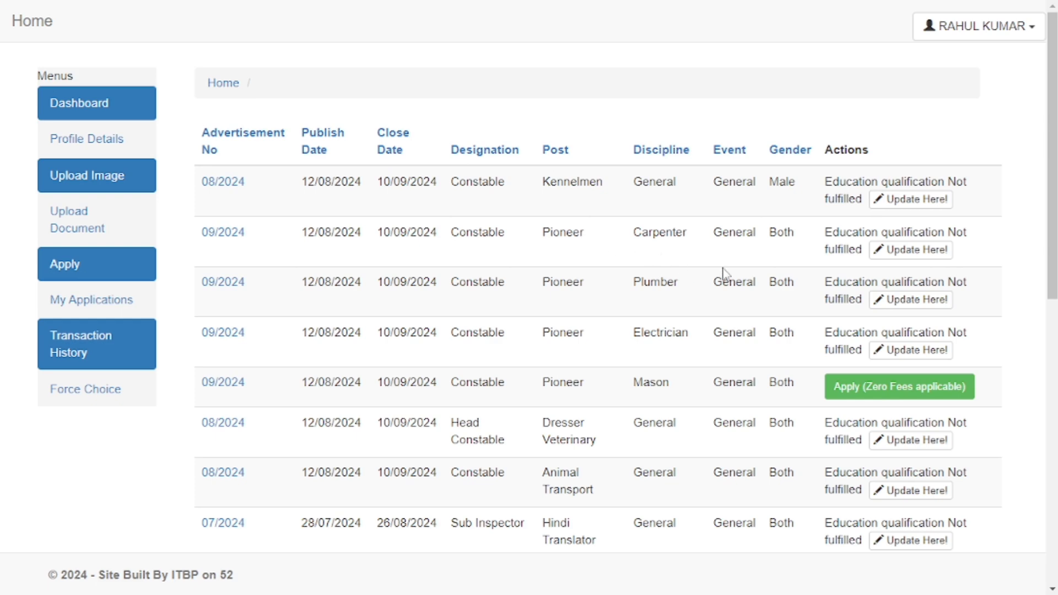
pyautogui.scroll(-3, 723, 274)
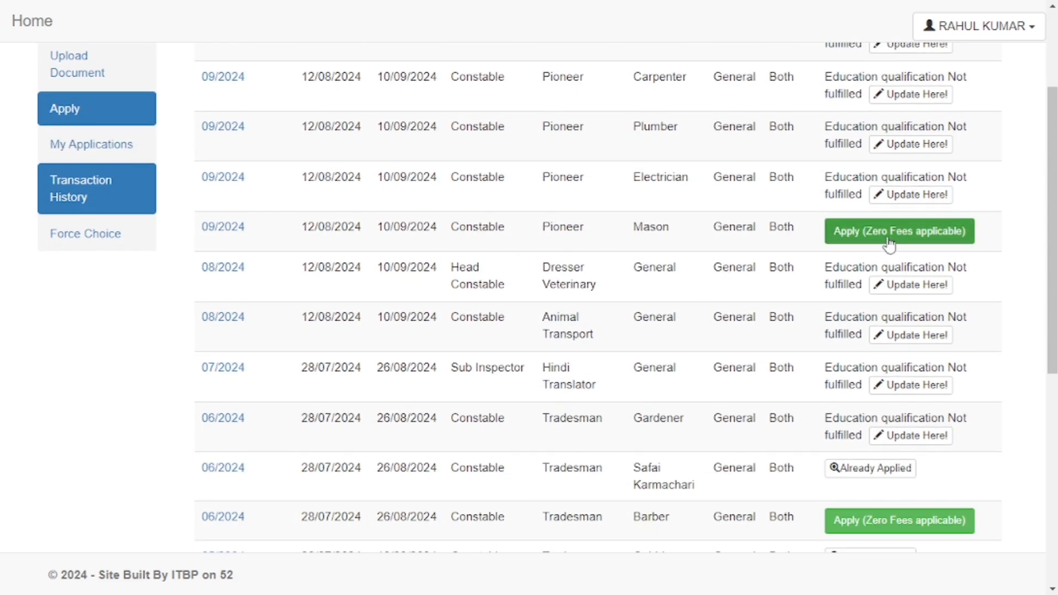
pyautogui.scroll(-2, 814, 373)
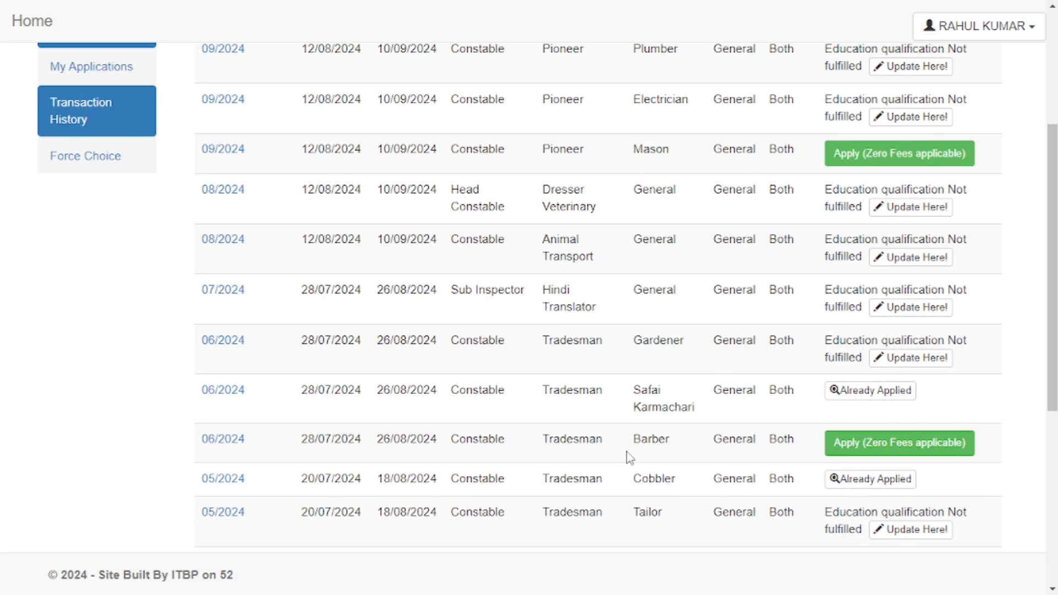
pyautogui.scroll(2, 902, 451)
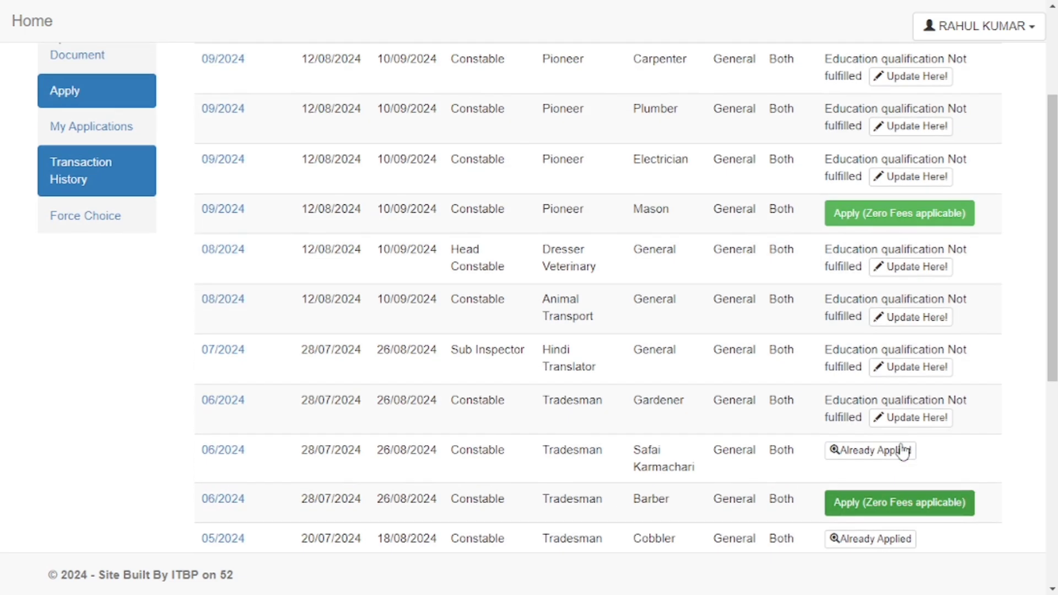
pyautogui.moveTo(543, 317); pyautogui.dragTo(608, 338)
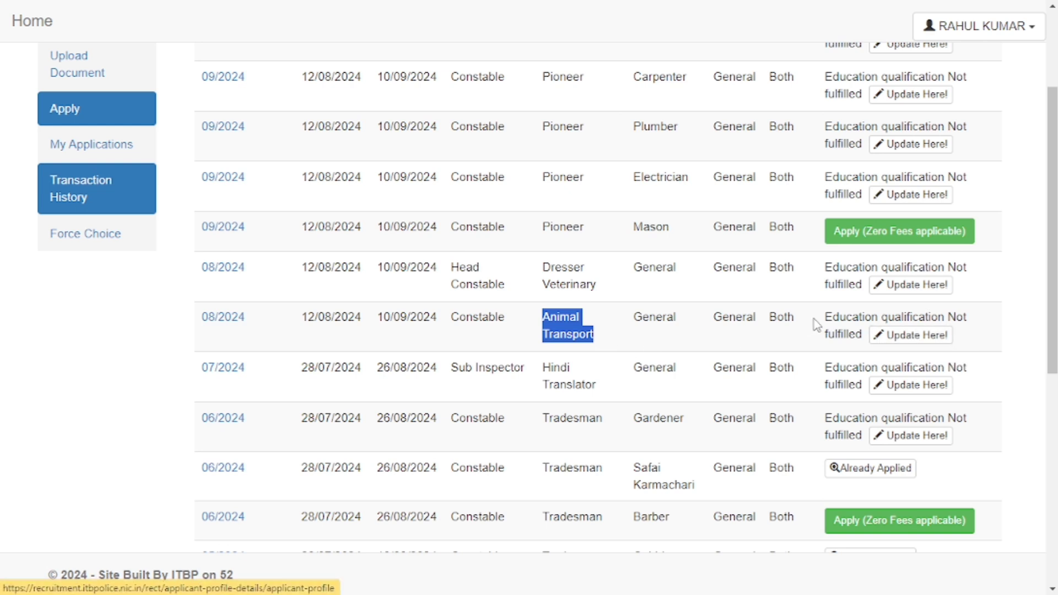
pyautogui.moveTo(825, 317); pyautogui.dragTo(965, 322)
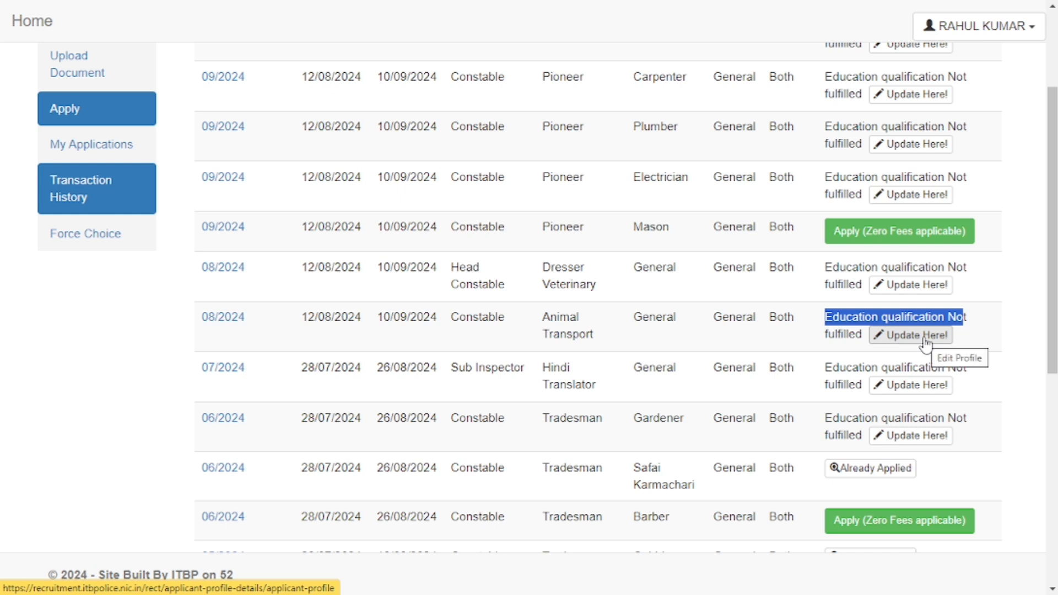
# Step: In the profile, choose Matriculation for Constable (Animal transport) as the second-row qualification
pyautogui.click(924, 341)
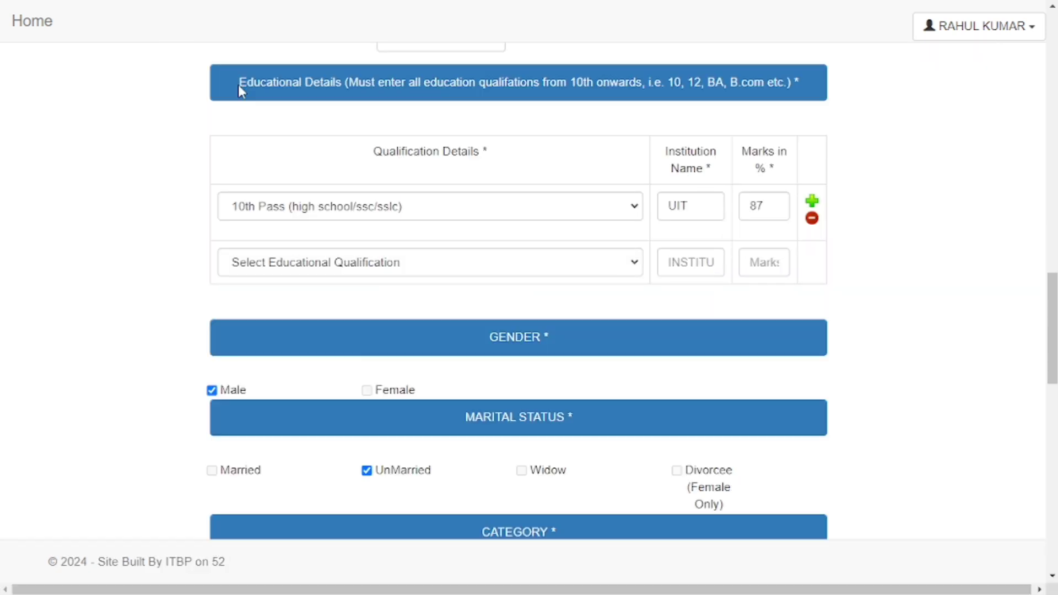
pyautogui.moveTo(238, 83); pyautogui.dragTo(827, 97)
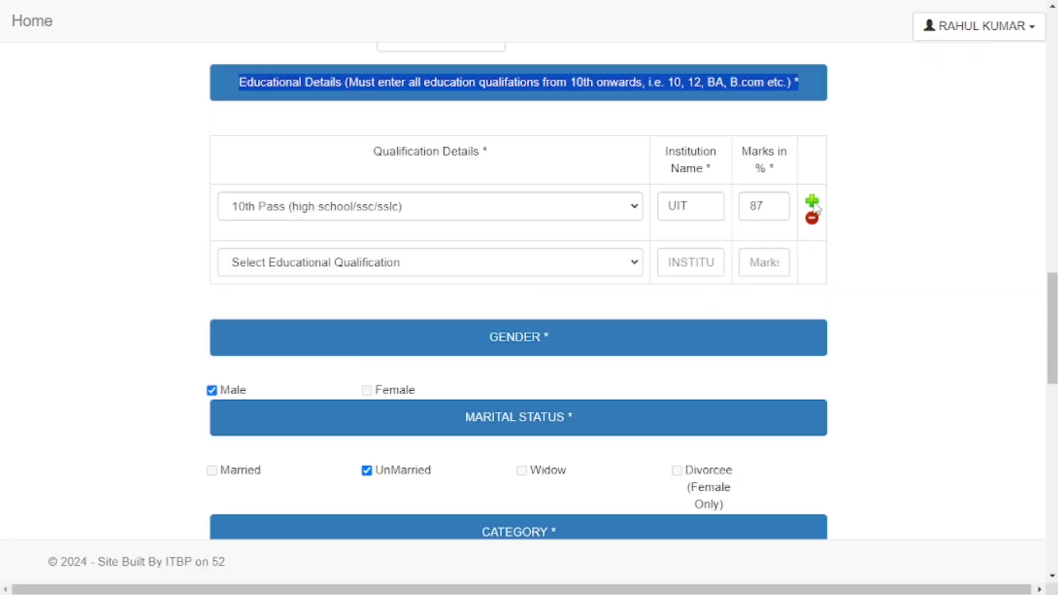
pyautogui.click(927, 225)
pyautogui.click(314, 269)
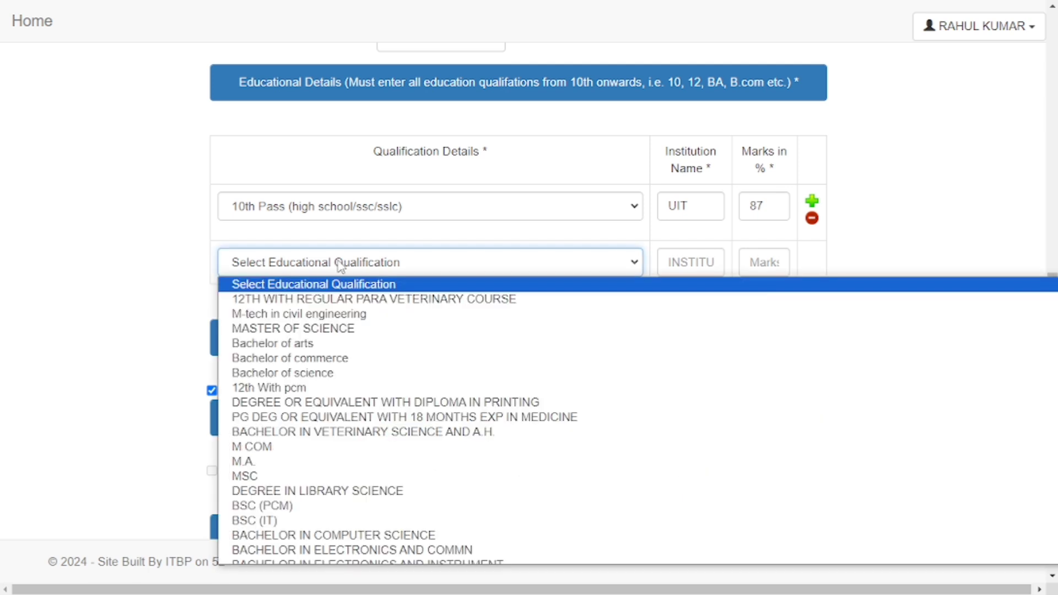
pyautogui.scroll(-10, 410, 375)
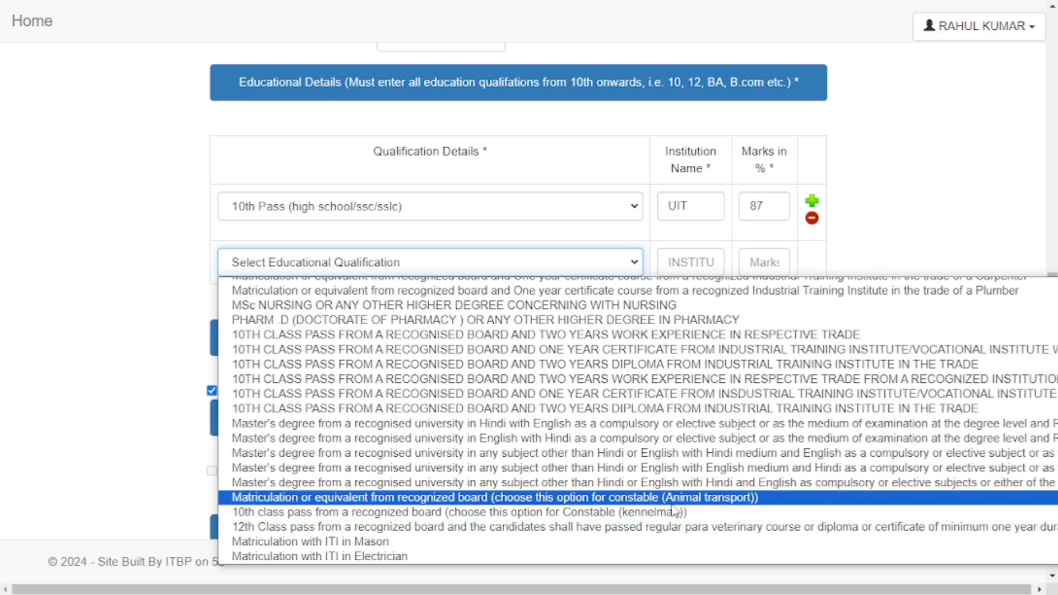
pyautogui.click(710, 499)
# Step: Enter institution UIT and marks 87% for that row, then submit the profile
pyautogui.click(696, 270)
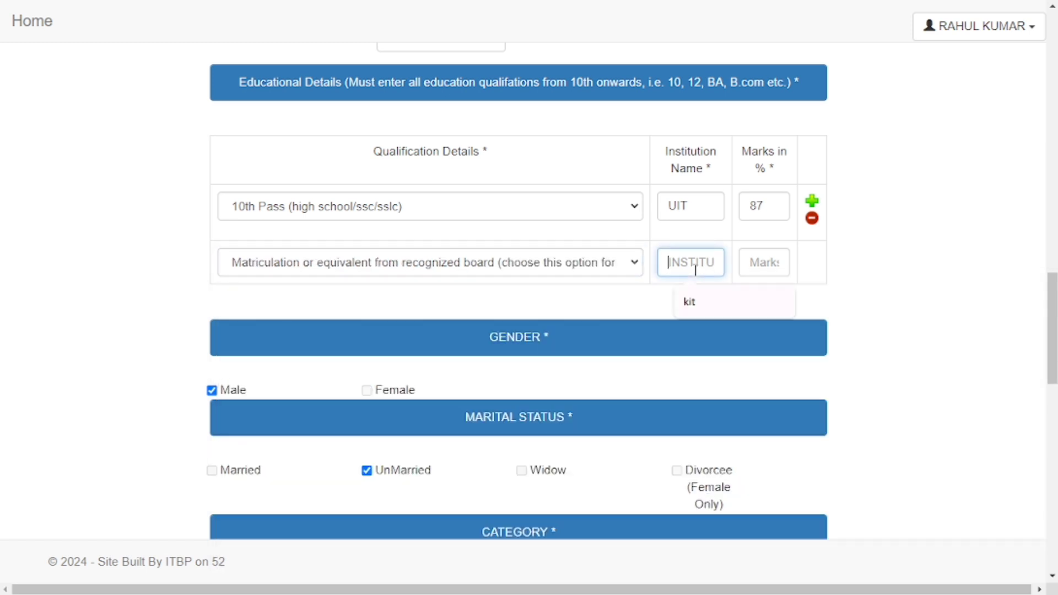
pyautogui.write('UIT')
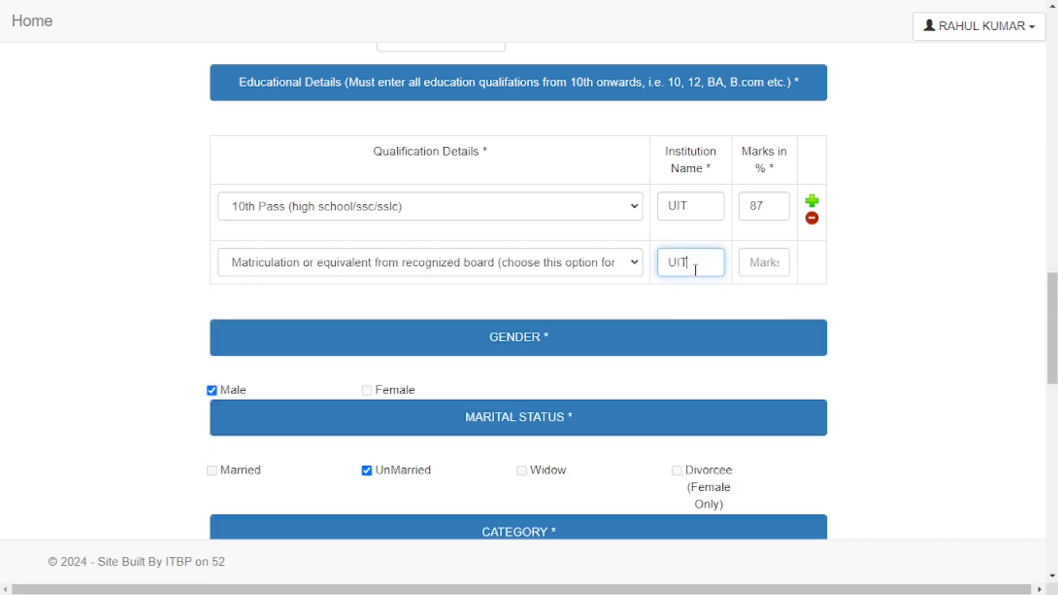
pyautogui.click(772, 256)
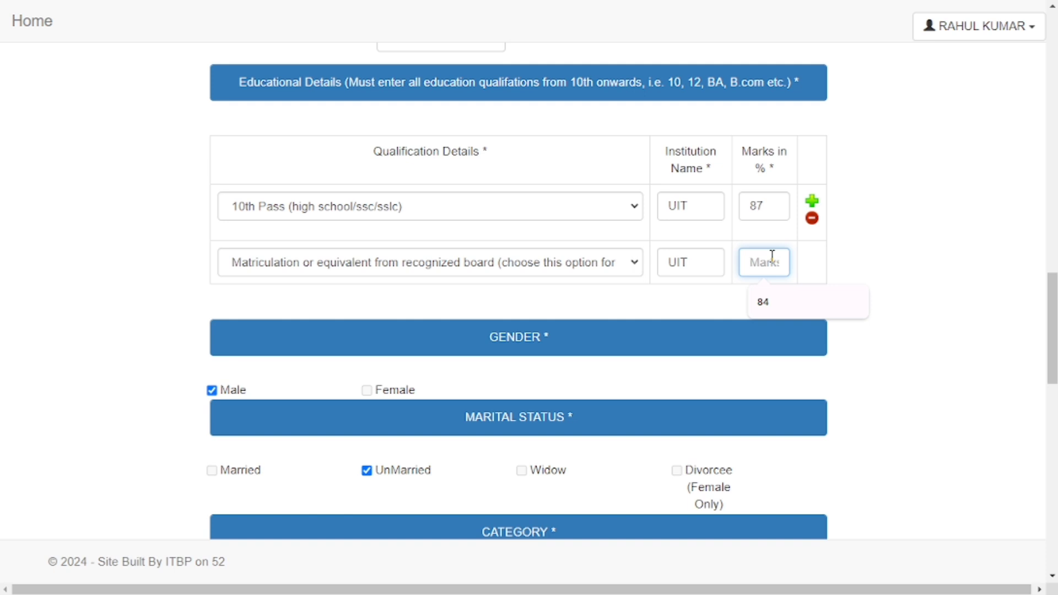
pyautogui.write('87')
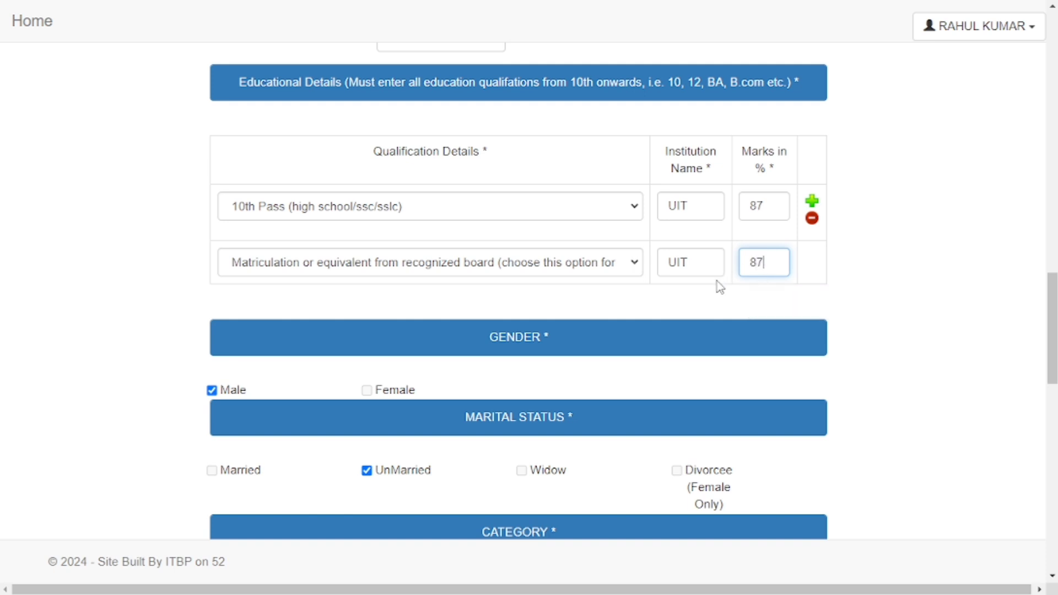
pyautogui.scroll(-15, 719, 289)
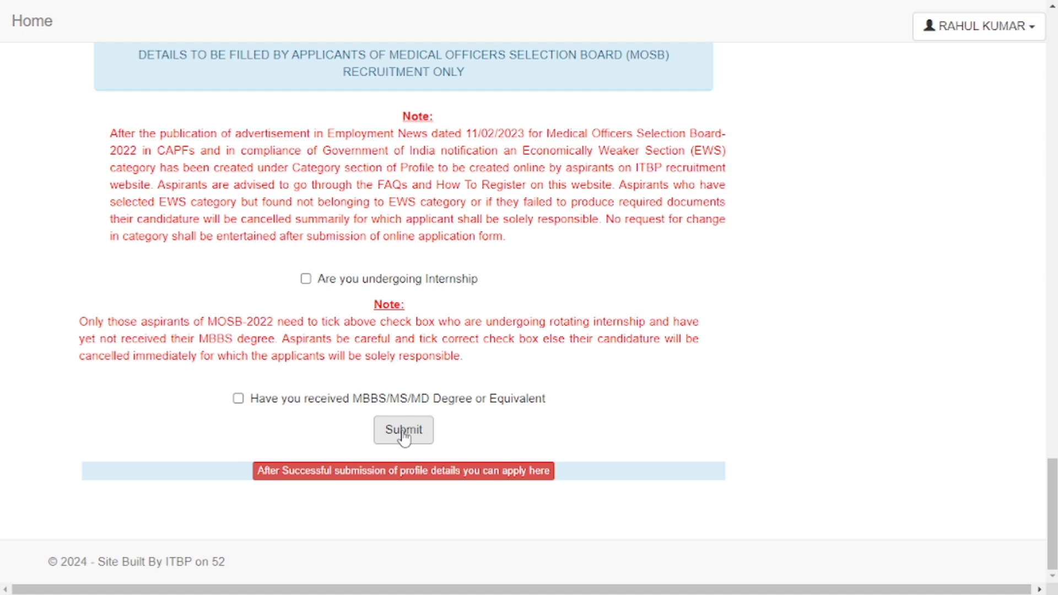
pyautogui.click(404, 435)
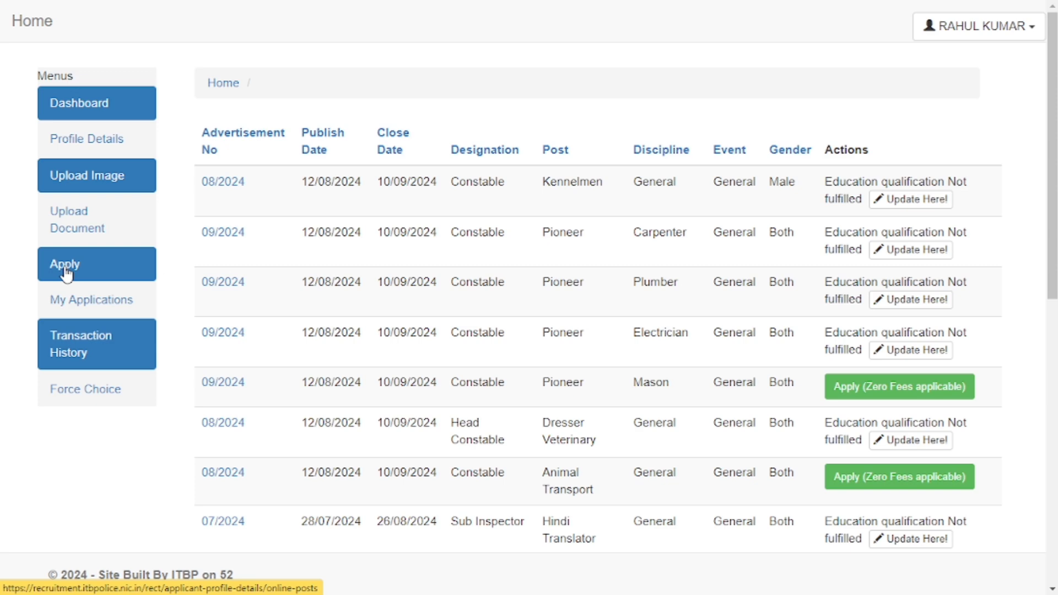
pyautogui.scroll(-3, 479, 365)
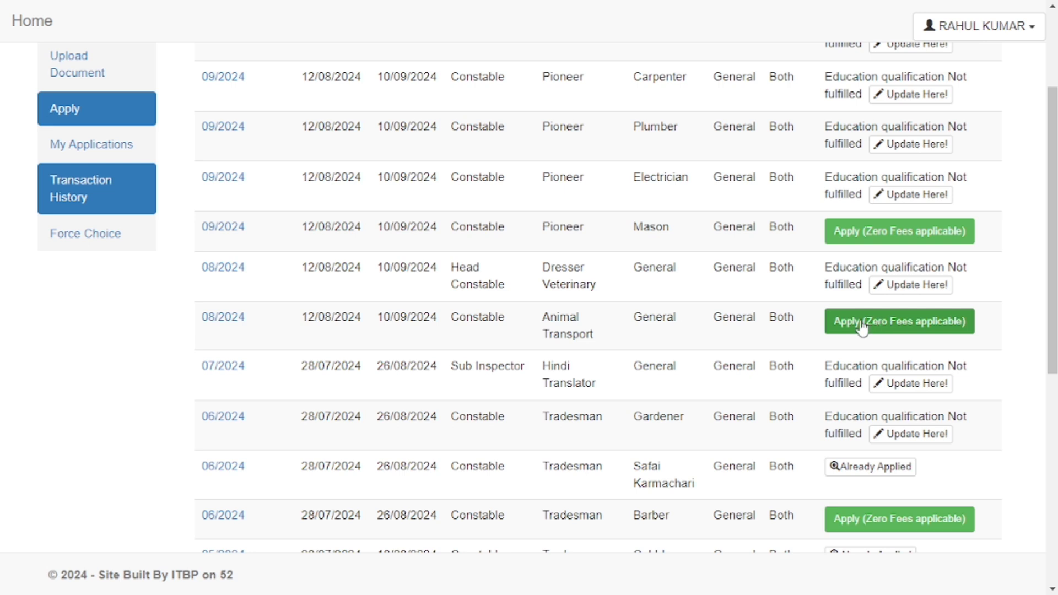
# Step: Apply (zero fees) for Constable Animal Transport, agree to the declaration and proceed past the details review
pyautogui.click(862, 327)
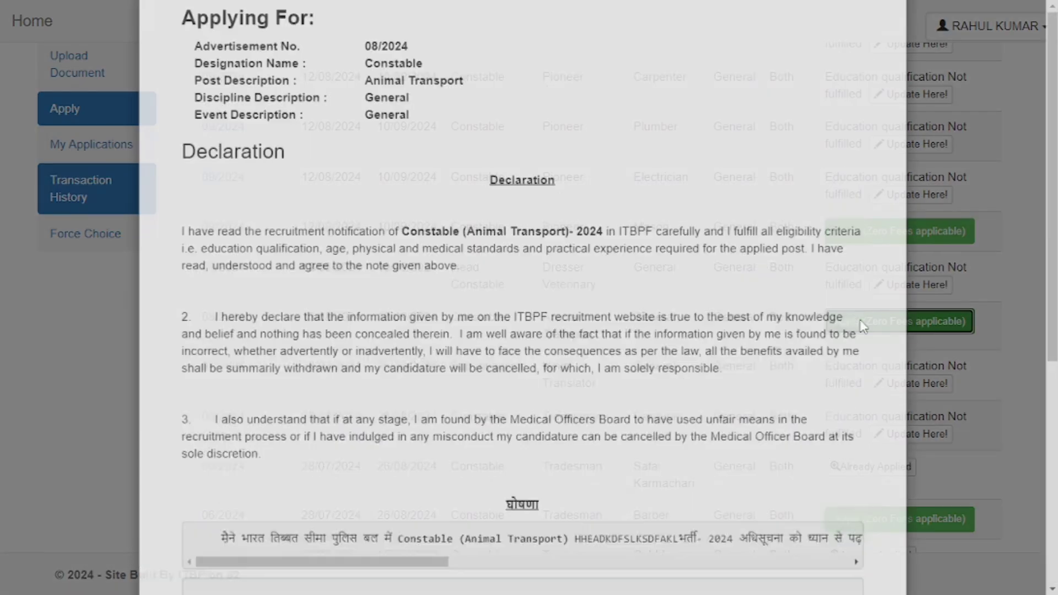
pyautogui.scroll(-5, 581, 172)
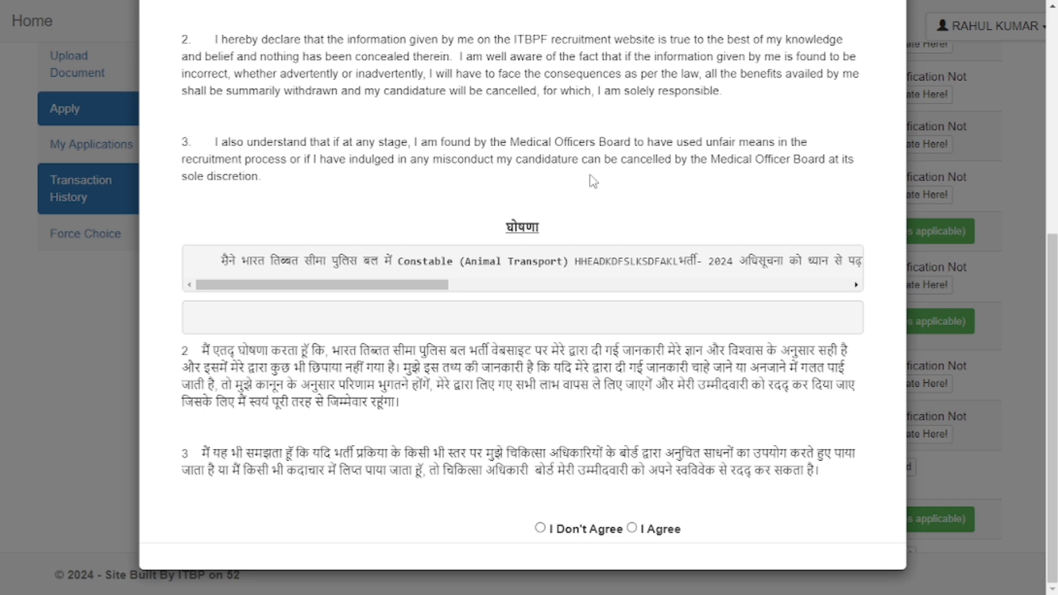
pyautogui.click(633, 528)
pyautogui.scroll(-1, 678, 515)
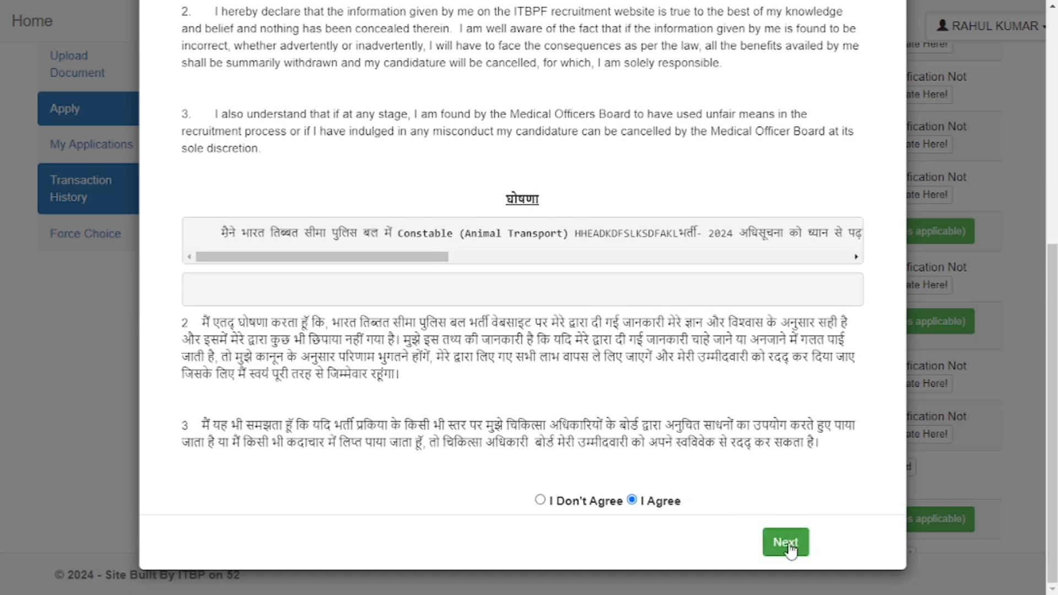
pyautogui.click(785, 543)
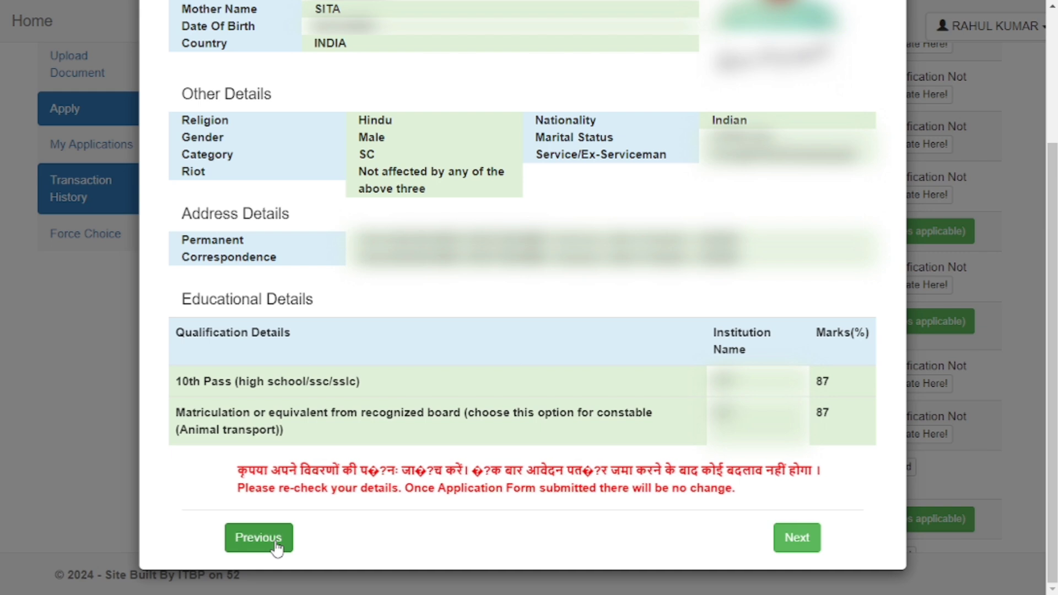
pyautogui.click(546, 576)
# Step: Accept the fee exemption terms and submit the Animal Transport application
pyautogui.moveTo(182, 119); pyautogui.dragTo(573, 134)
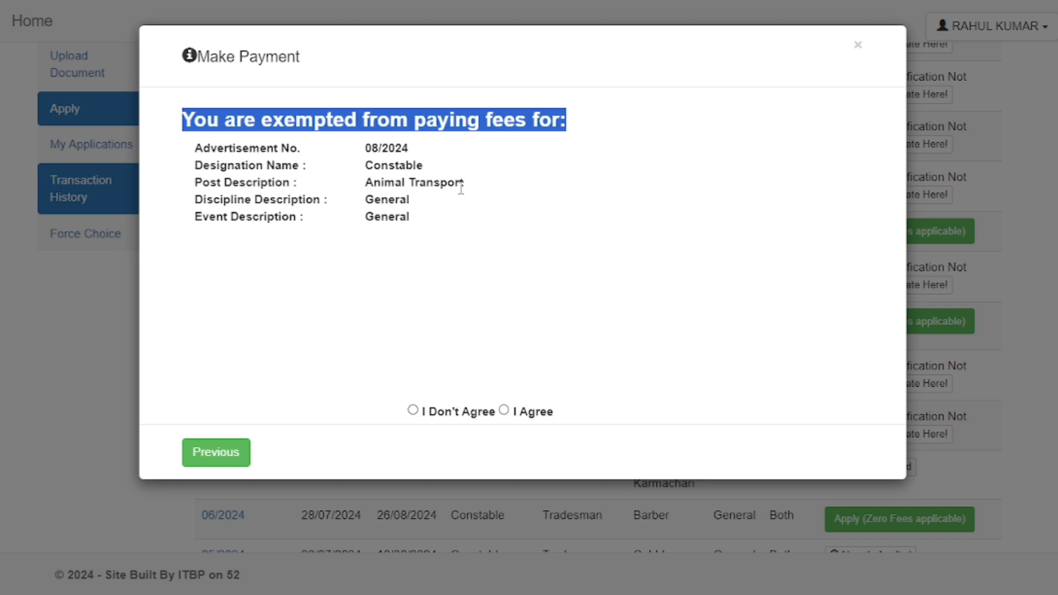
pyautogui.click(504, 410)
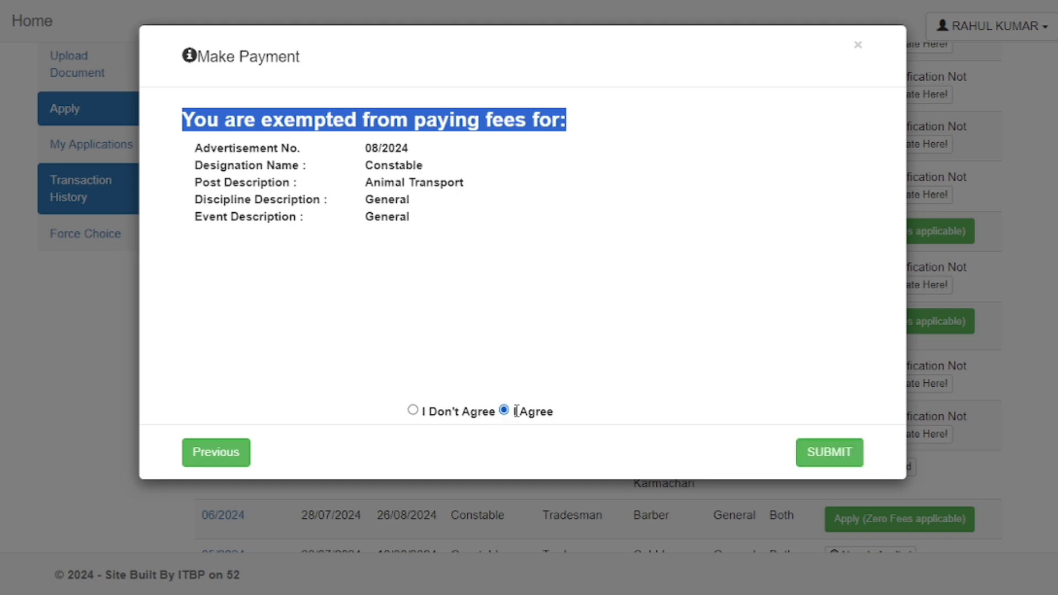
pyautogui.click(829, 453)
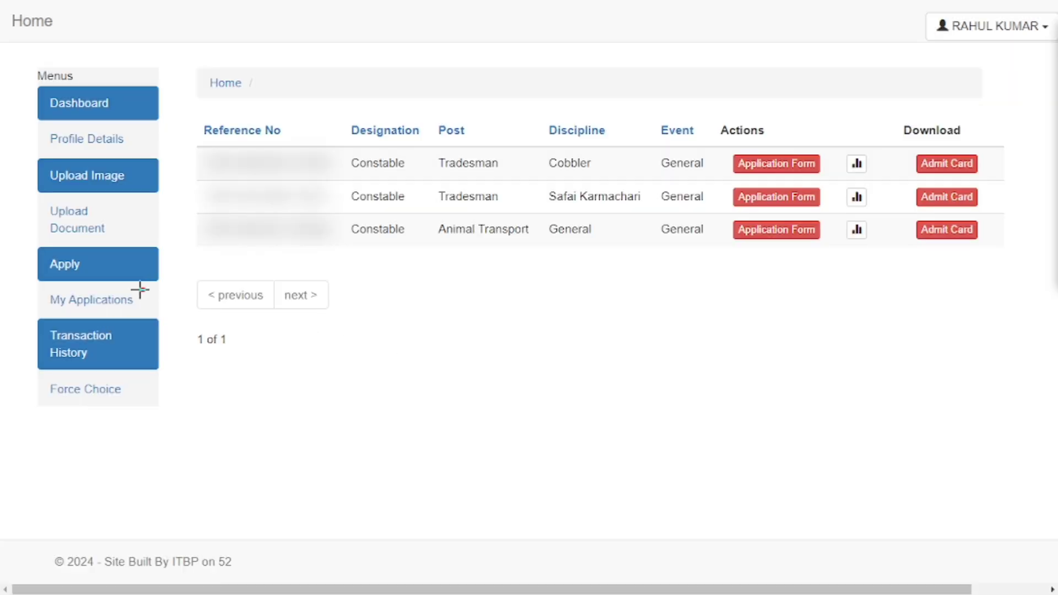
pyautogui.moveTo(140, 289)
pyautogui.mouseDown()
pyautogui.moveTo(28, 288)
pyautogui.moveTo(153, 305)
pyautogui.moveTo(137, 287)
pyautogui.moveTo(154, 285)
pyautogui.mouseUp()
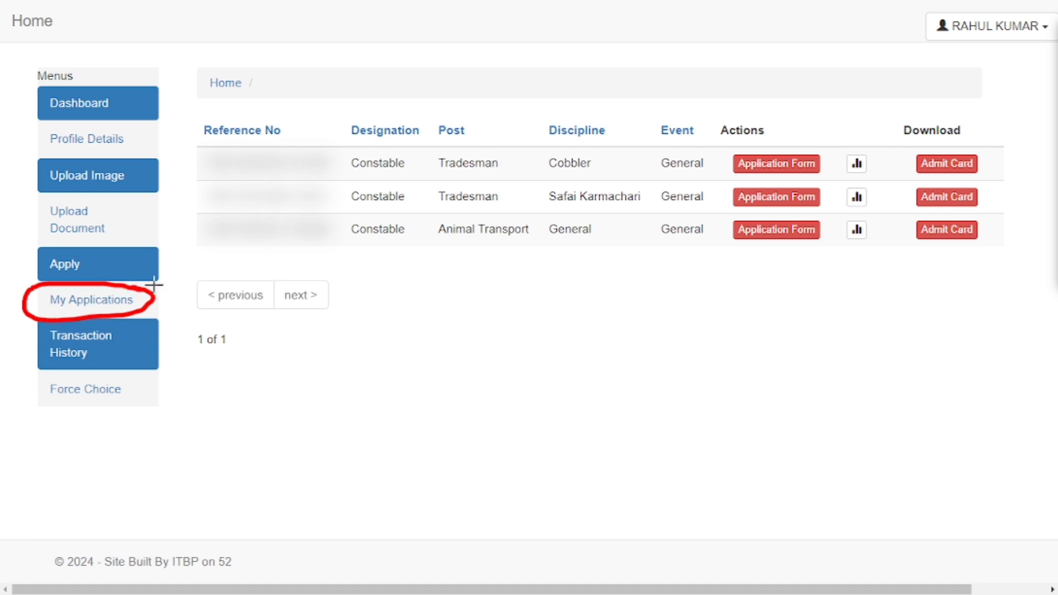
pyautogui.moveTo(411, 177); pyautogui.dragTo(551, 172)
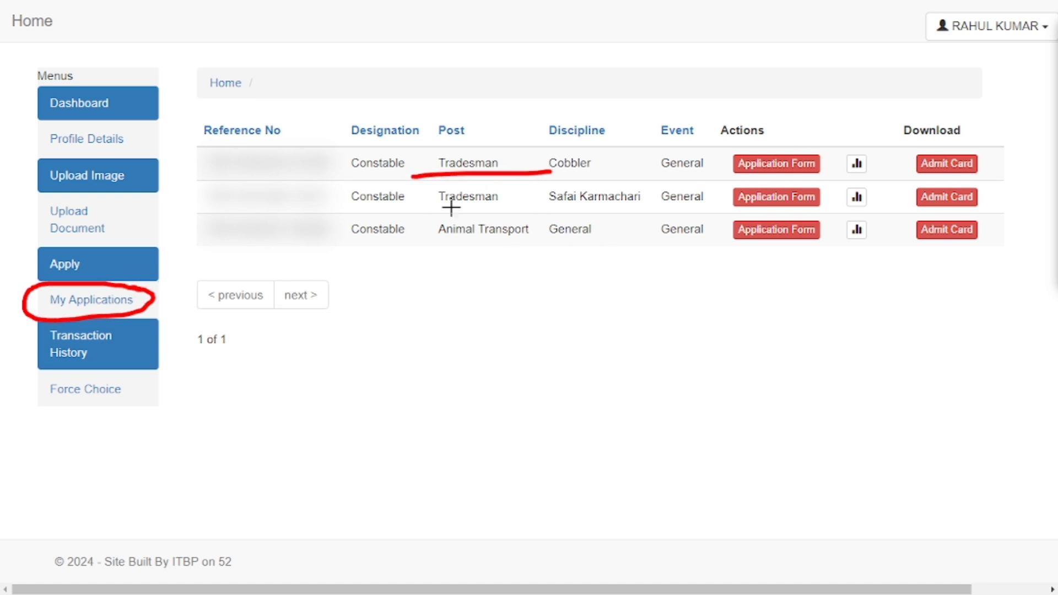
pyautogui.moveTo(432, 209); pyautogui.dragTo(592, 203)
pyautogui.moveTo(406, 243); pyautogui.dragTo(631, 238)
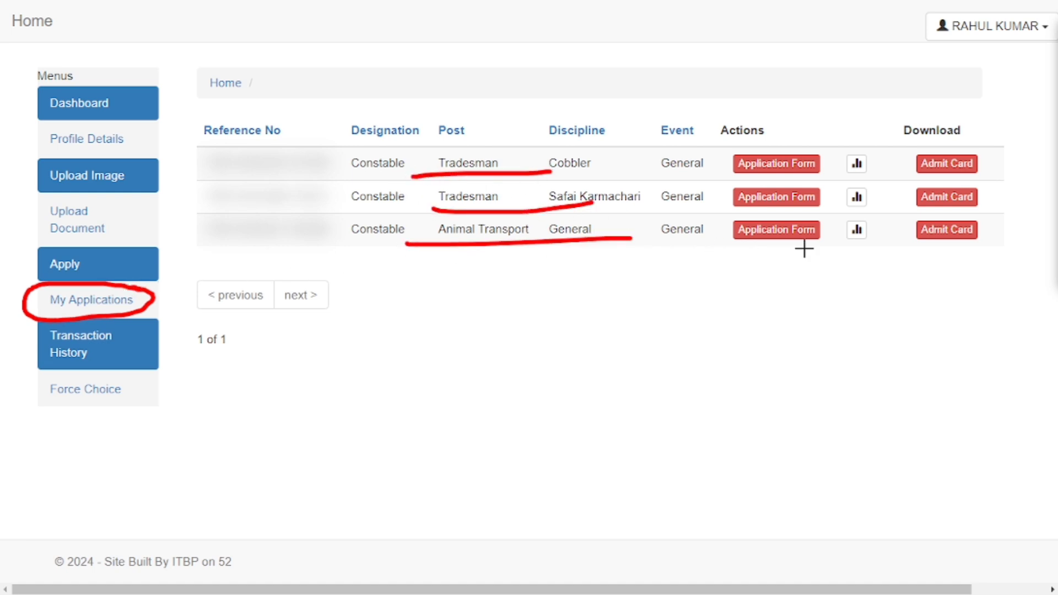
pyautogui.moveTo(833, 220)
pyautogui.mouseDown()
pyautogui.moveTo(751, 213)
pyautogui.moveTo(717, 241)
pyautogui.moveTo(820, 249)
pyautogui.moveTo(828, 223)
pyautogui.mouseUp()
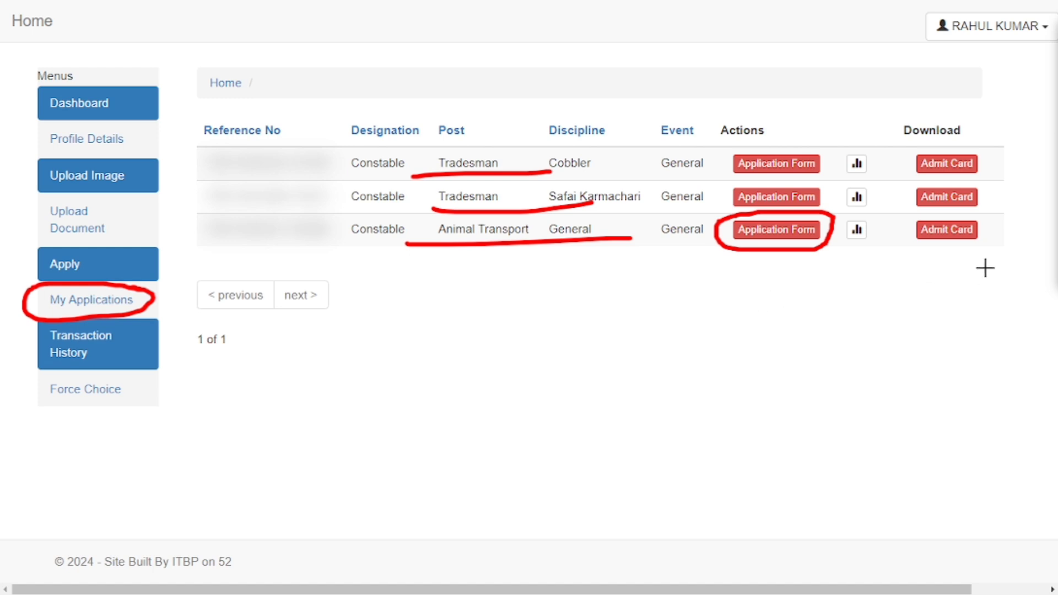
pyautogui.moveTo(989, 240)
pyautogui.mouseDown()
pyautogui.moveTo(945, 213)
pyautogui.moveTo(949, 243)
pyautogui.moveTo(994, 229)
pyautogui.moveTo(1006, 186)
pyautogui.moveTo(919, 153)
pyautogui.moveTo(906, 222)
pyautogui.mouseUp()
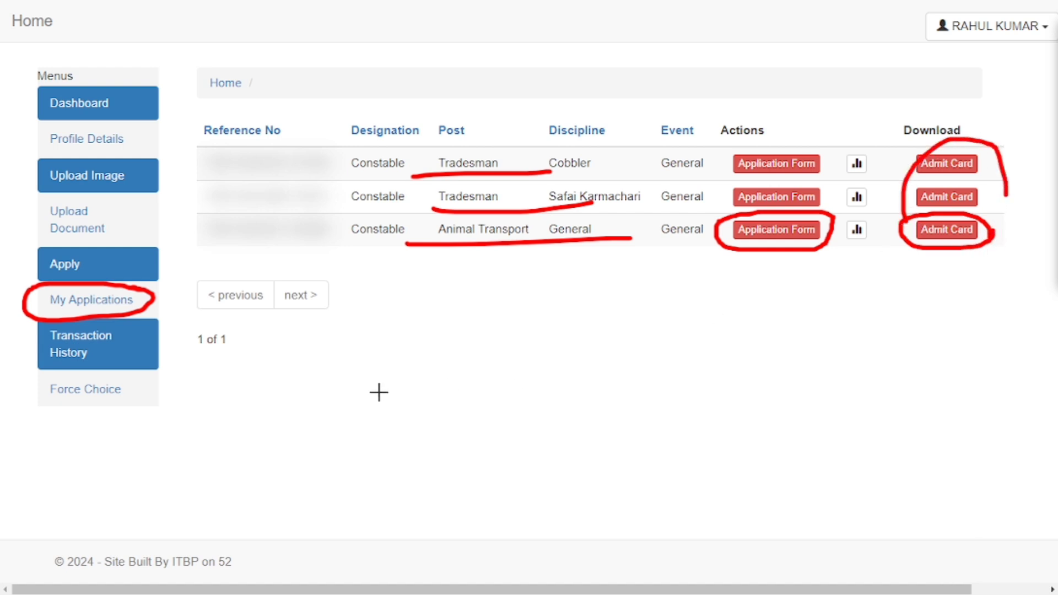